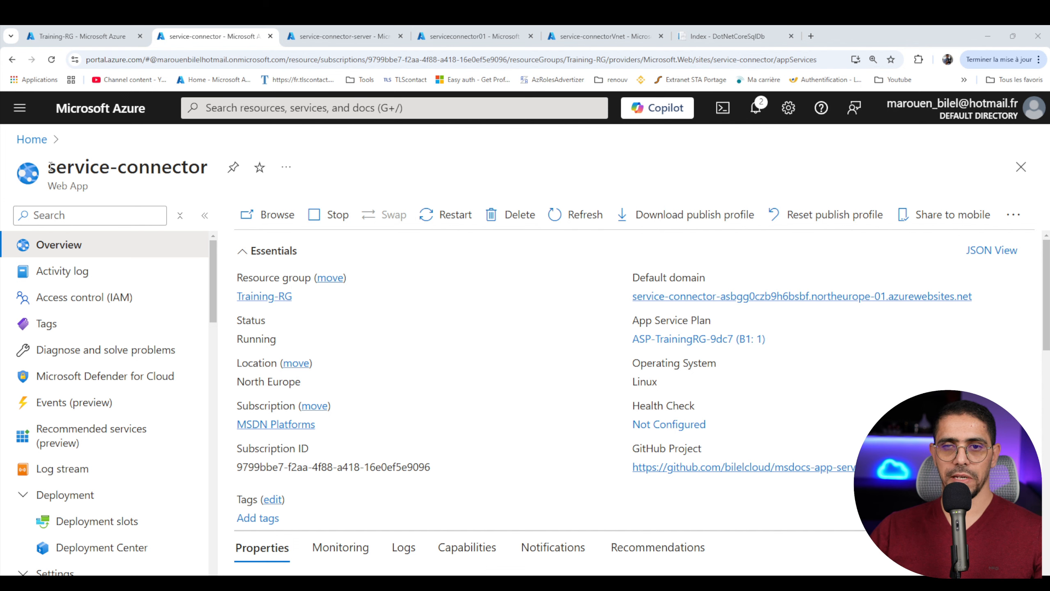
- Review the service-connector web app's connection strings, app settings and outbound virtual network integration
drag(50, 166, 124, 190)
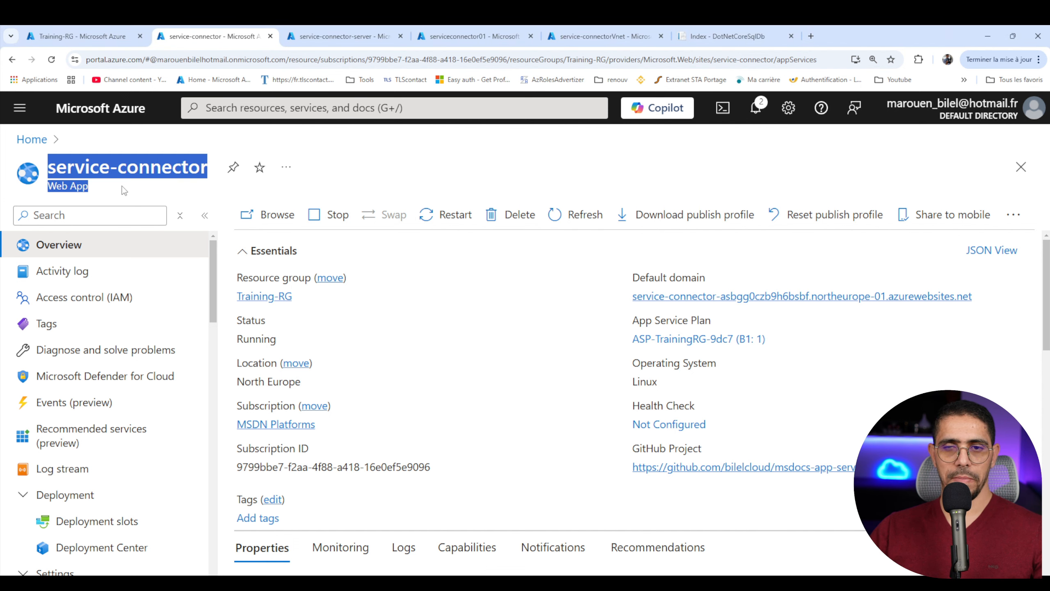
click(124, 191)
scroll(556, 439, down, 4)
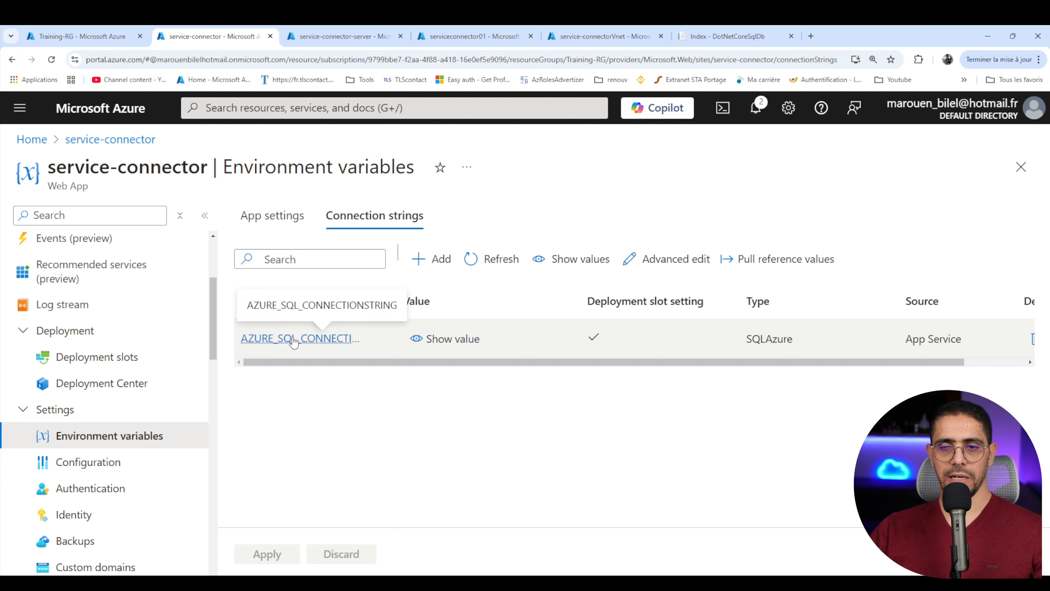
click(269, 223)
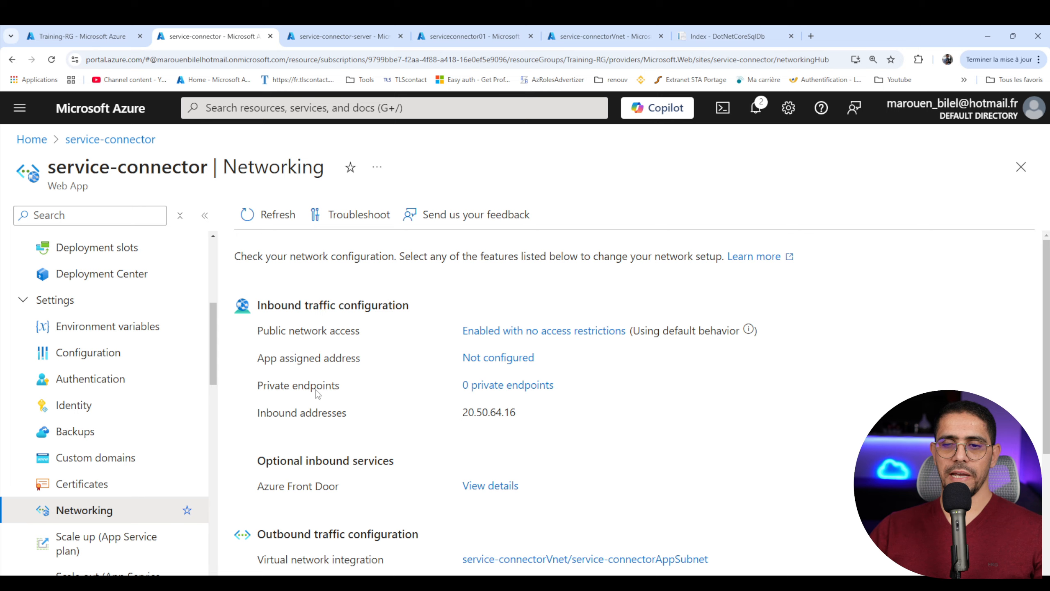
scroll(315, 389, down, 3)
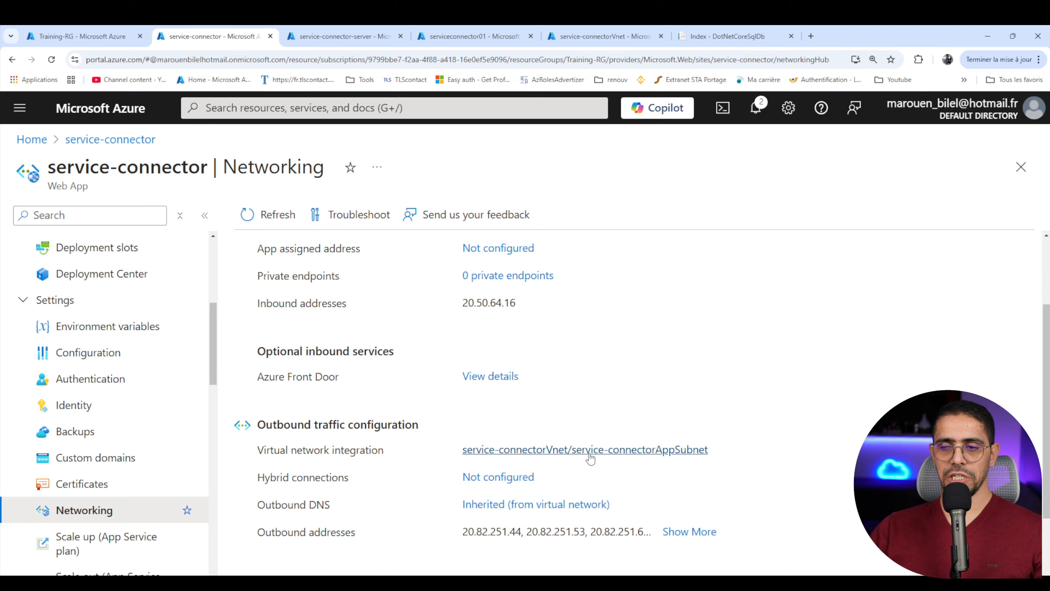
- Examine the public network access, firewall rules and Azure services exception of the service-connector-server SQL server
click(365, 36)
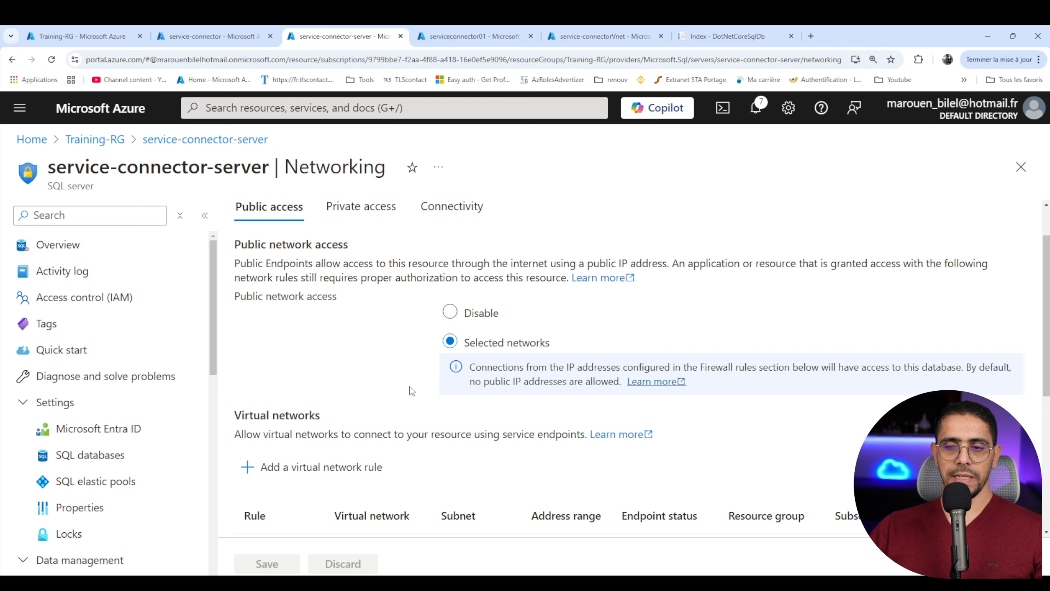
scroll(421, 366, down, 5)
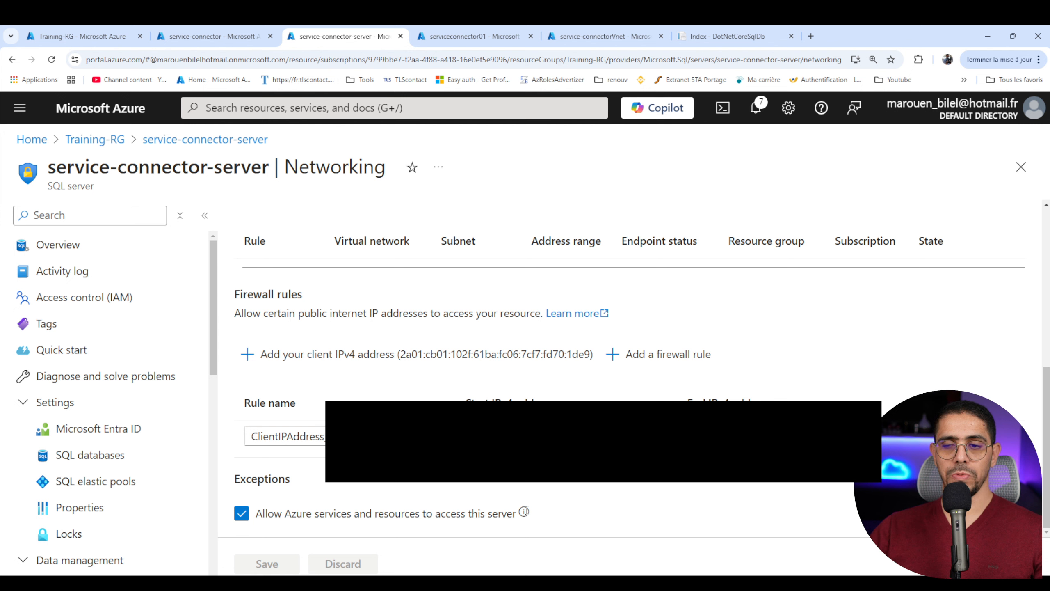
mouse_move(524, 512)
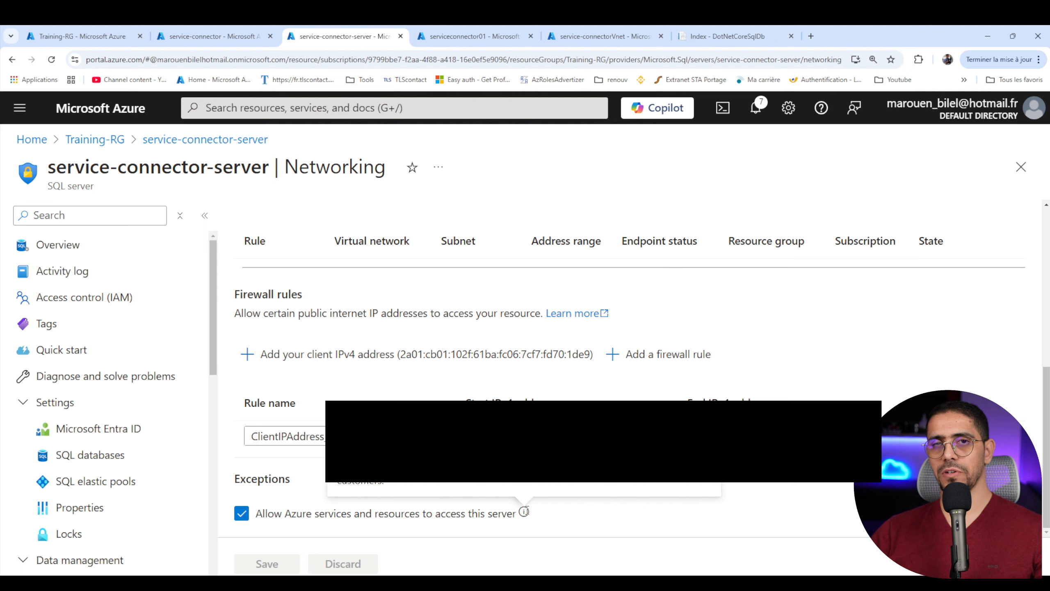
- List the blob containers in the serviceconnector01 storage account and look at the container below $logs
click(513, 37)
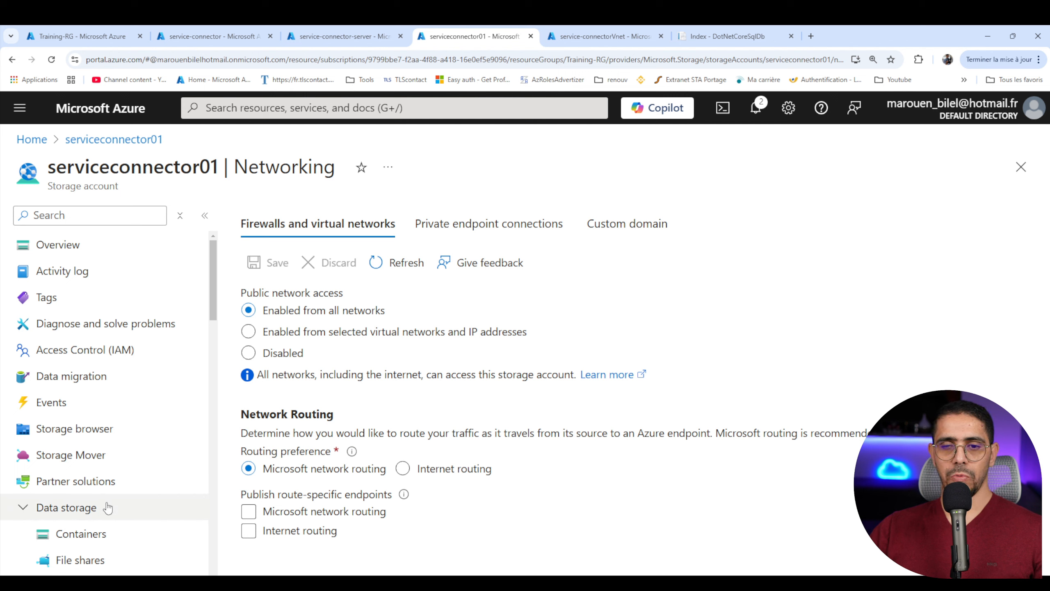
click(108, 536)
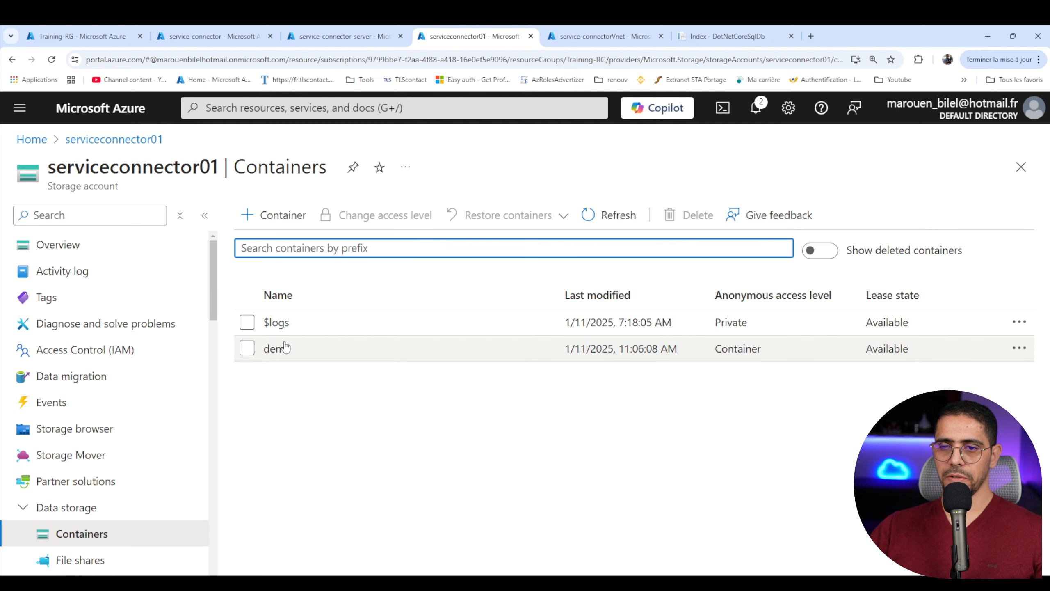
click(389, 349)
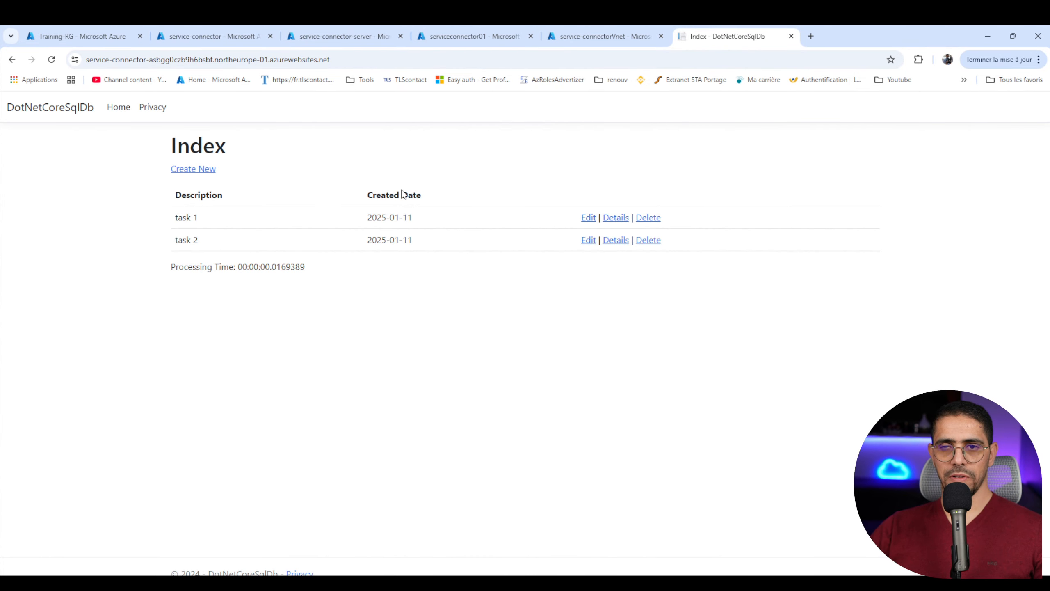
- Start a new Service Connector connection on the service-connector web app with Storage - Blob as the service type
click(204, 26)
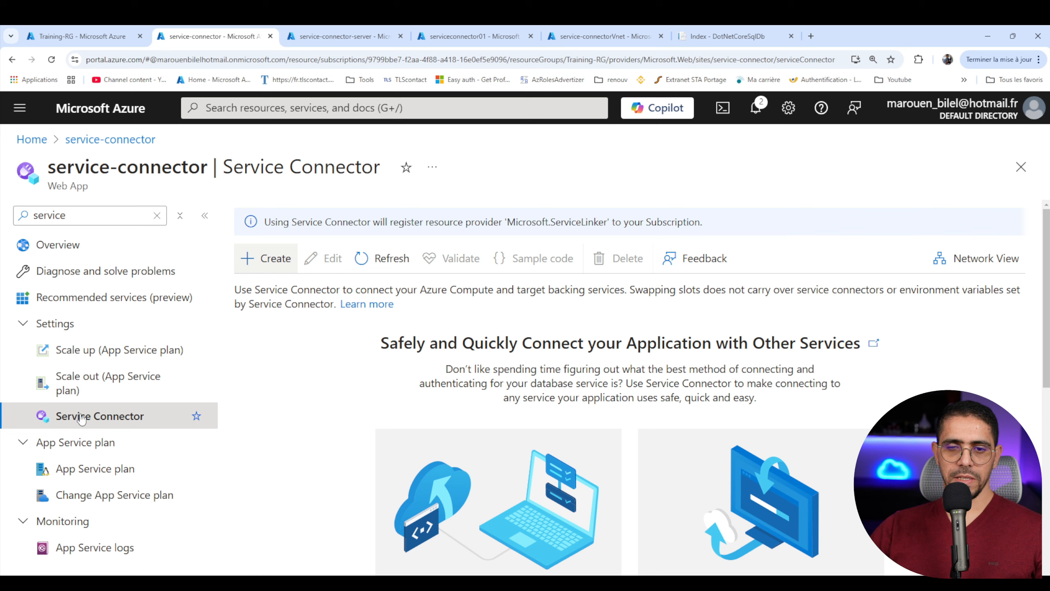
triple_click(51, 187)
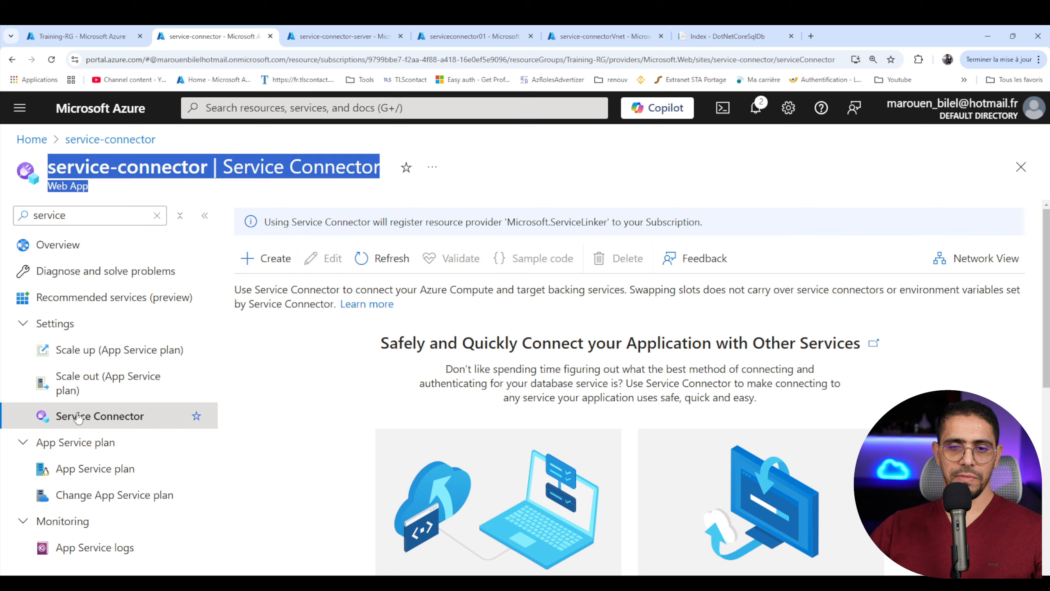
click(265, 258)
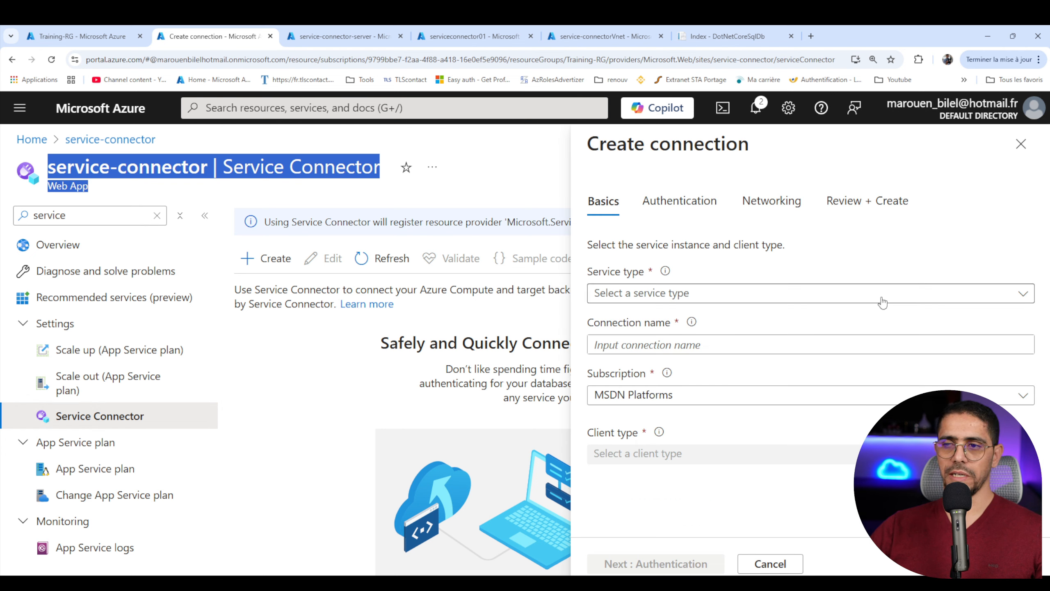
click(620, 293)
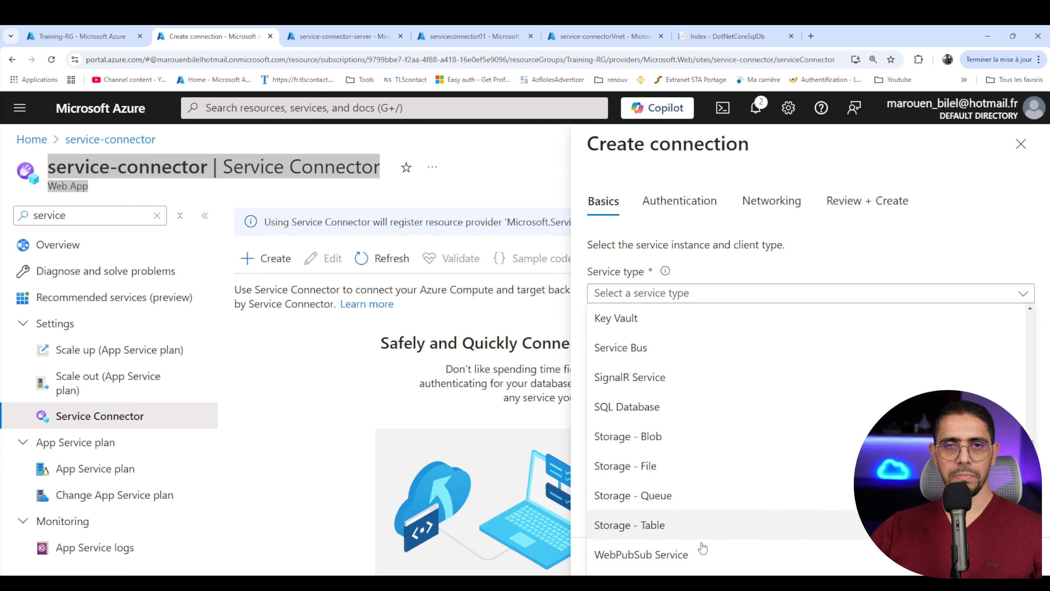
scroll(675, 476, down, 1)
scroll(662, 443, up, 6)
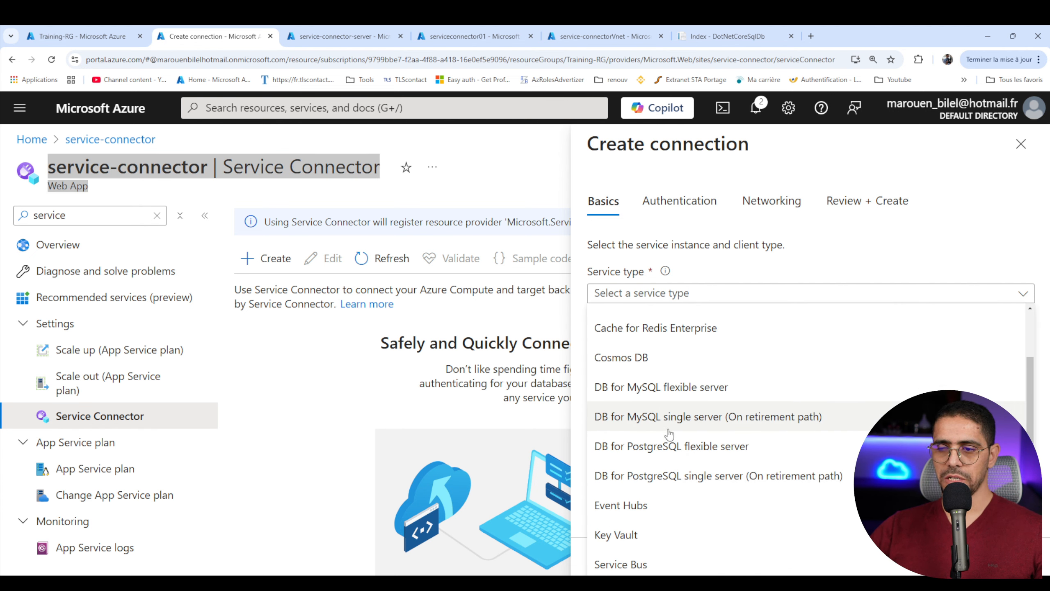
scroll(668, 430, down, 5)
scroll(670, 459, down, 3)
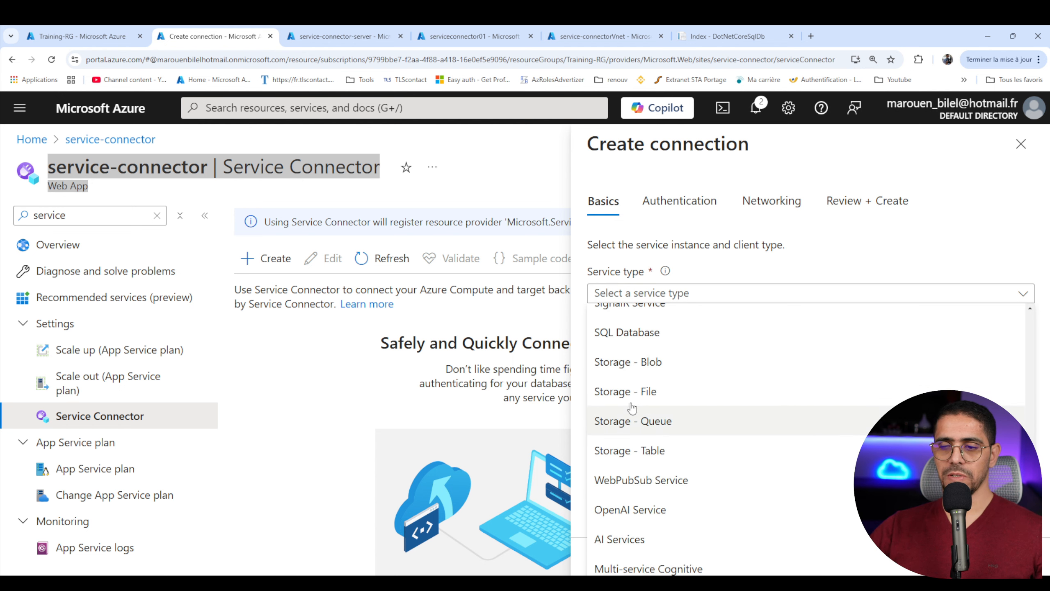
scroll(705, 433, up, 2)
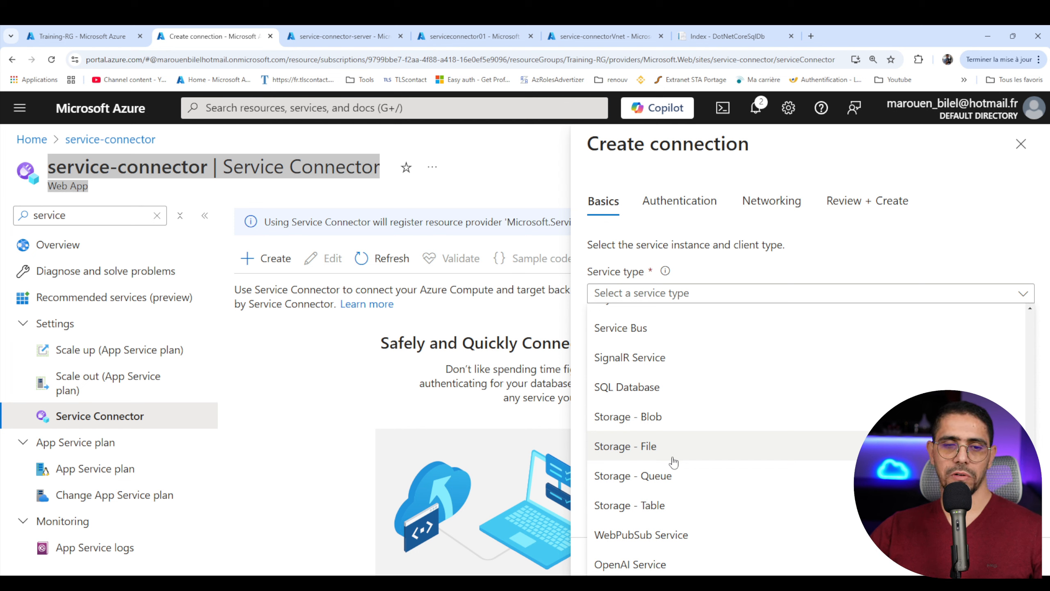
click(648, 422)
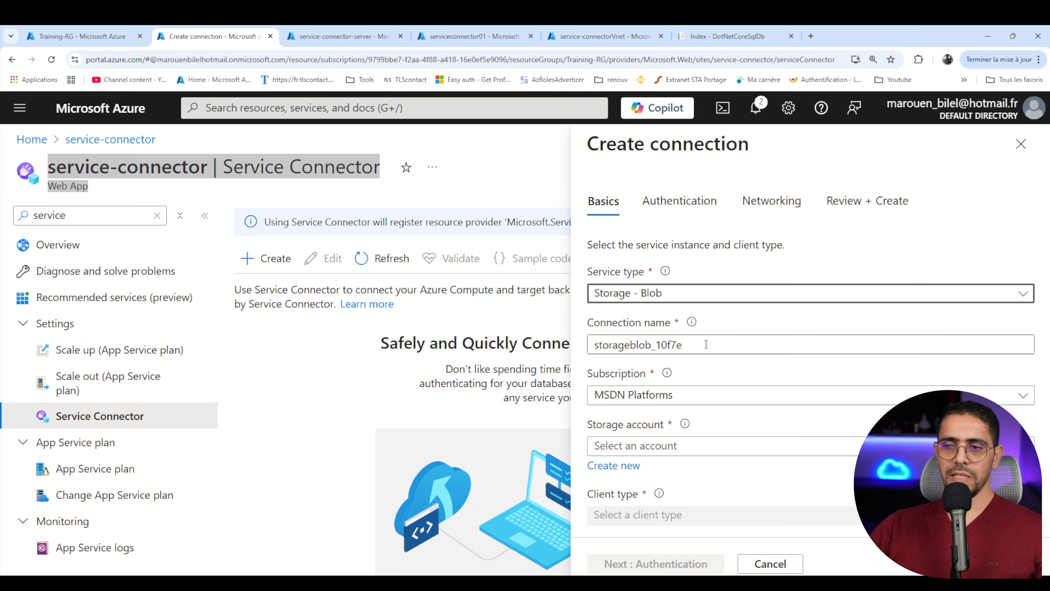
- Select serviceconnector01 as the connection's storage account, keep the suggested connection name, and continue to the authentication settings
drag(682, 345, 657, 345)
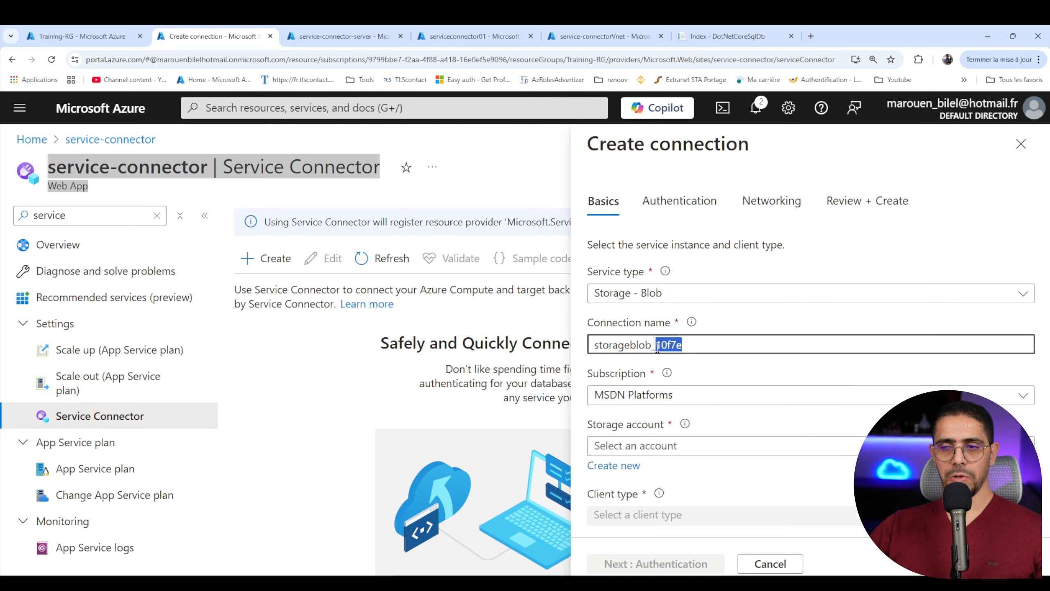
click(617, 447)
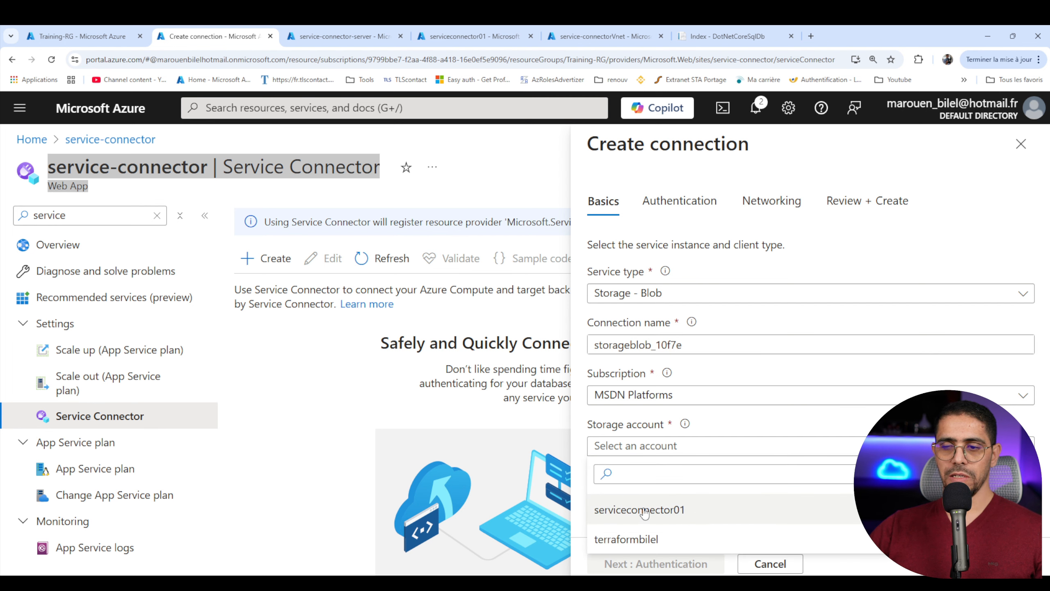
click(644, 513)
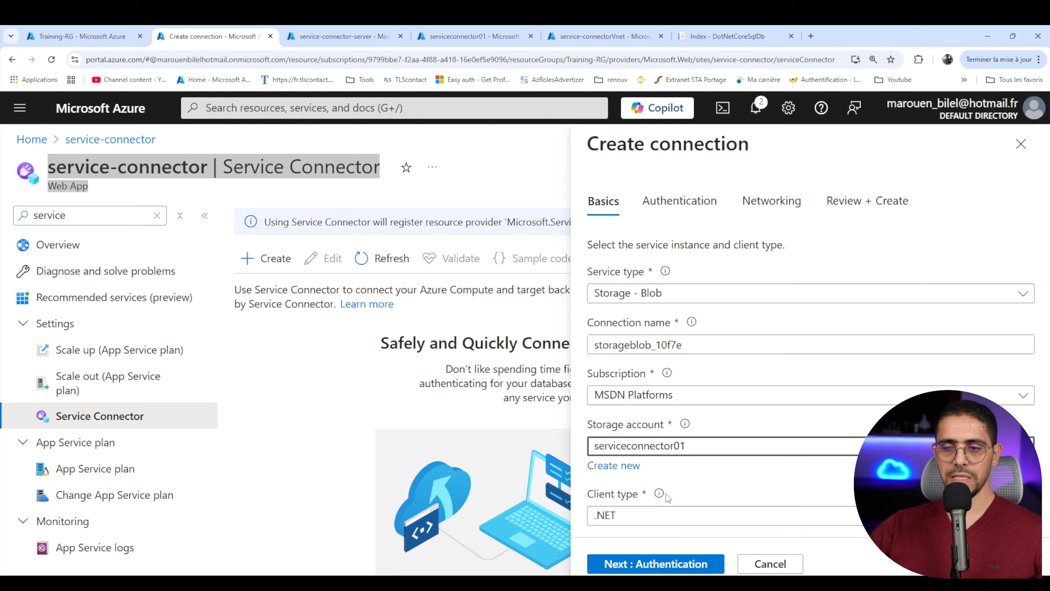
click(661, 564)
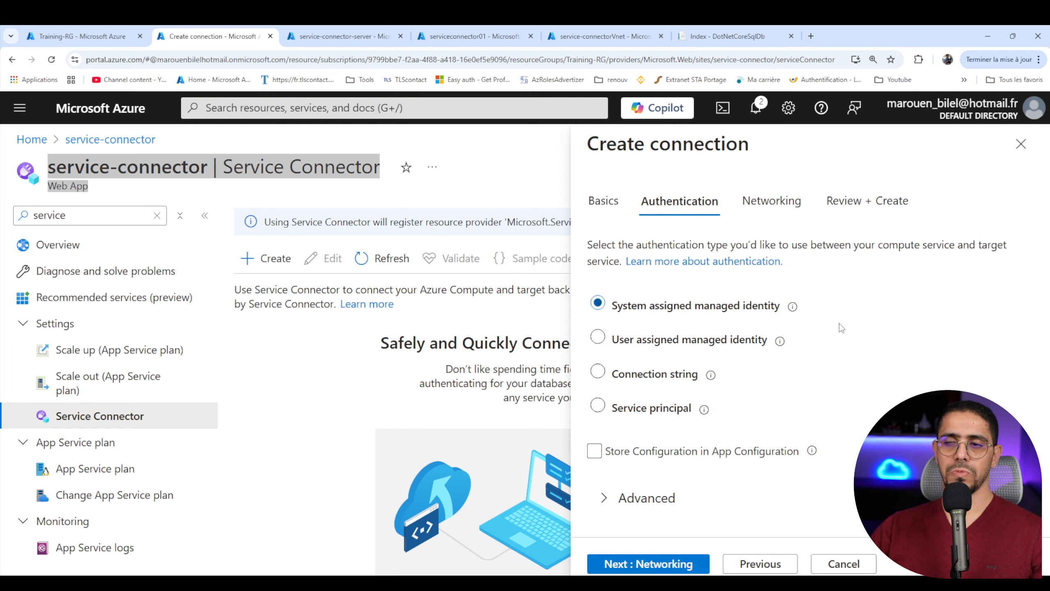
- Keep the system assigned managed identity for authentication and choose the Virtual Network service endpoint for the connection's network access
mouse_move(771, 347)
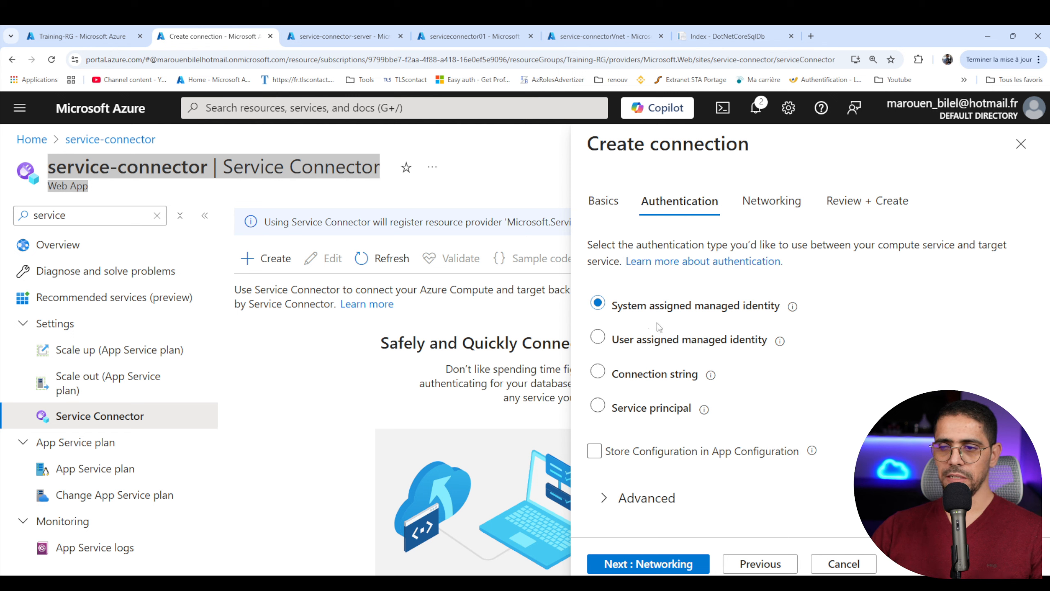
click(676, 569)
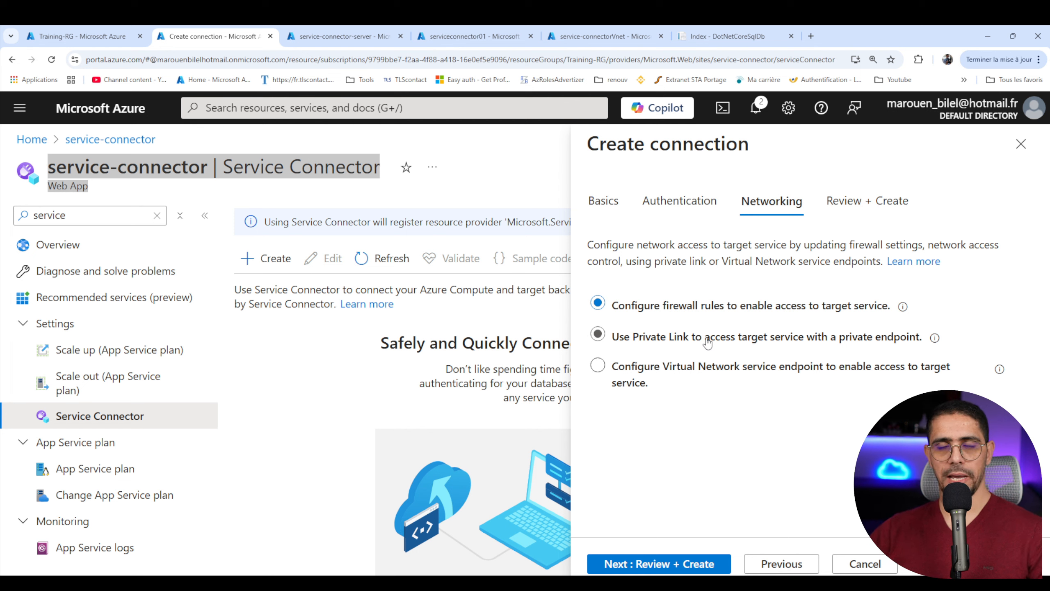
click(767, 376)
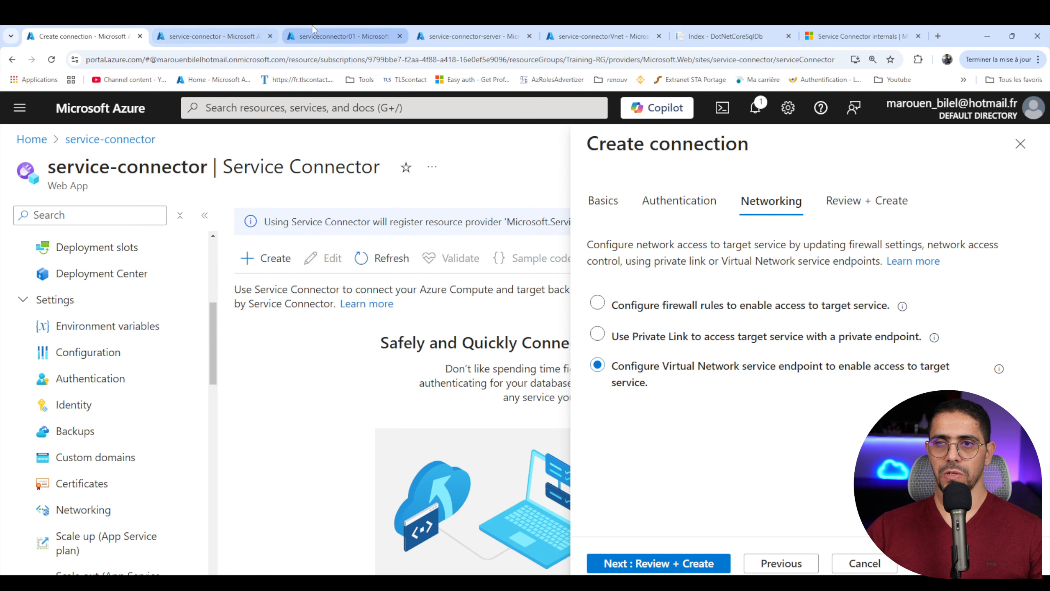
- Restrict the serviceconnector01 storage account's public network access to selected virtual networks and IP addresses, and save the setting
click(329, 26)
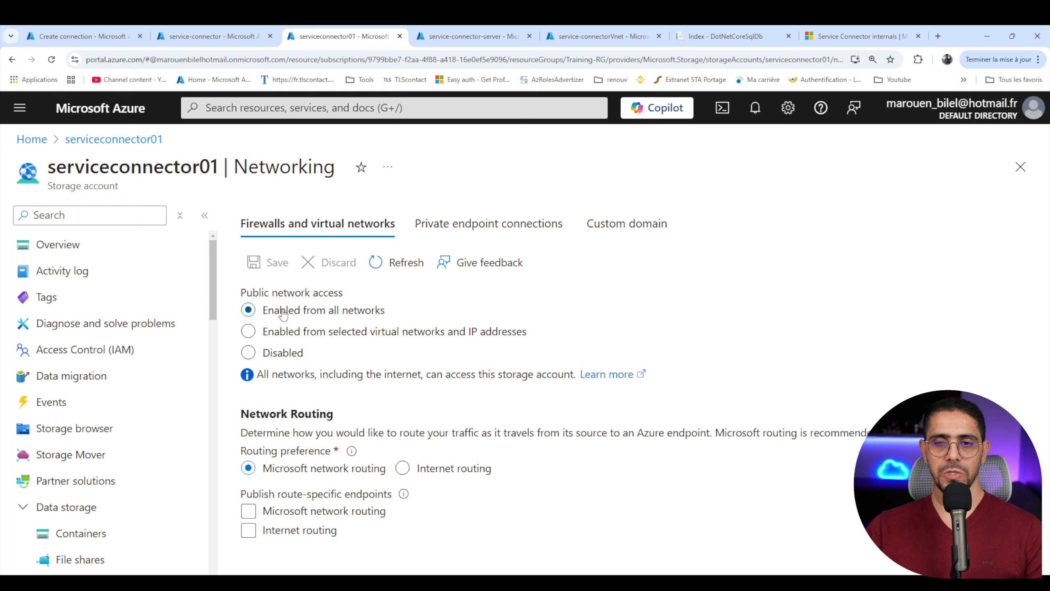
click(286, 332)
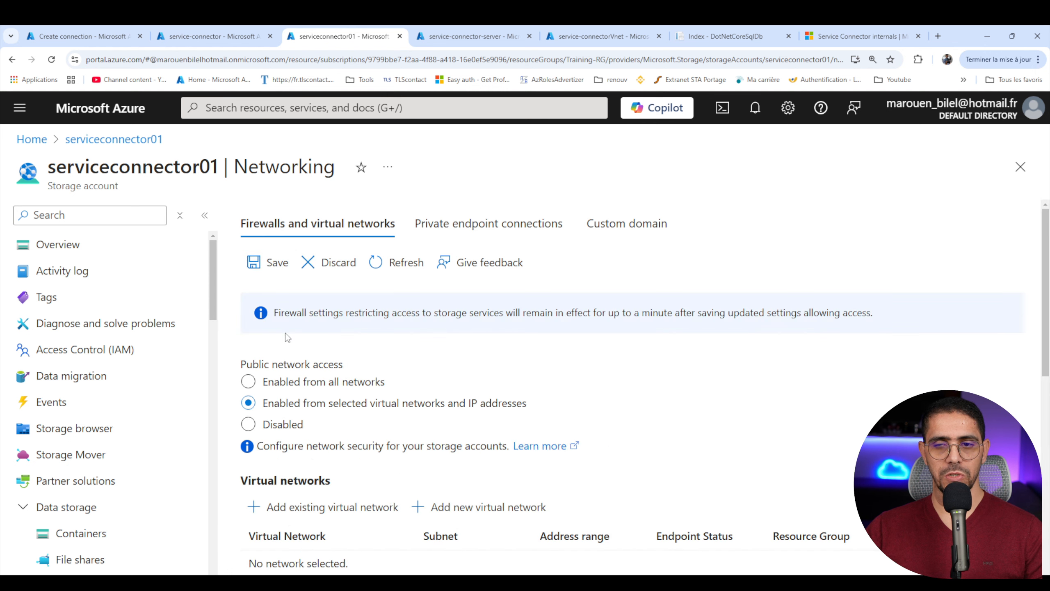
click(275, 266)
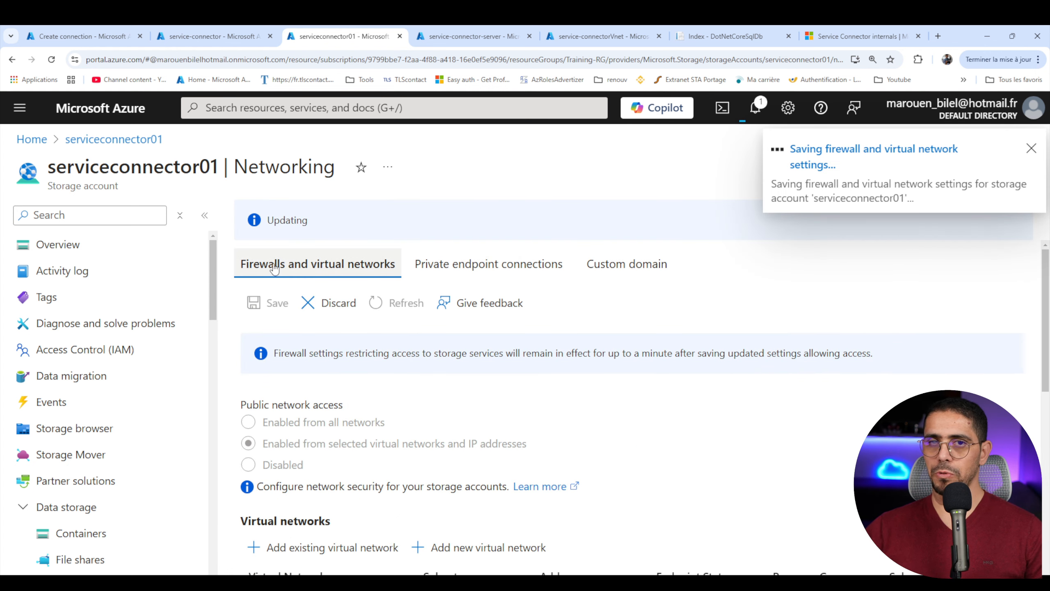
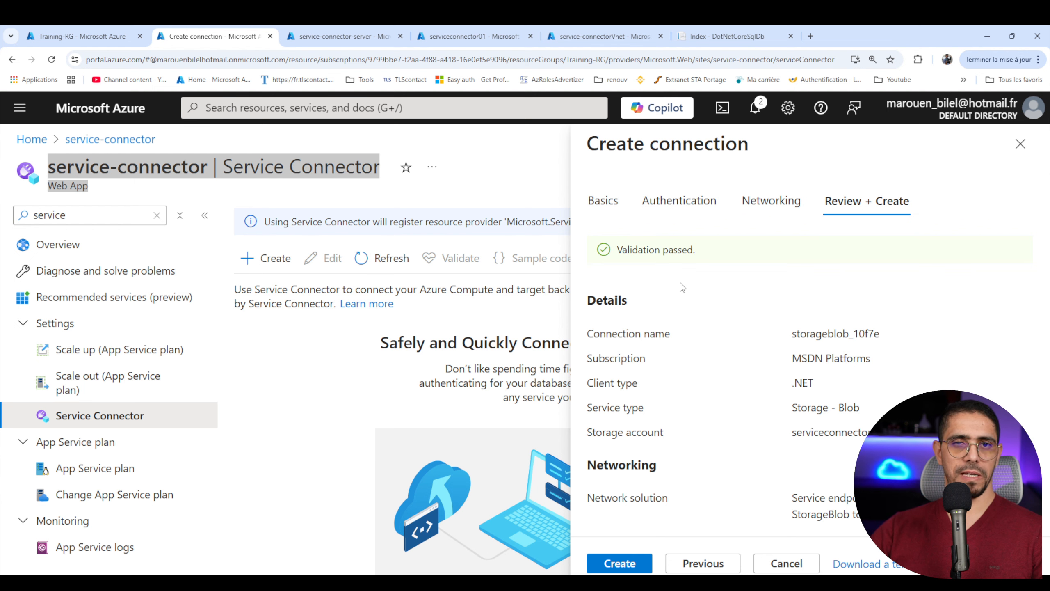
- Create the validated Storage - Blob connection for the service-connector web app
click(620, 563)
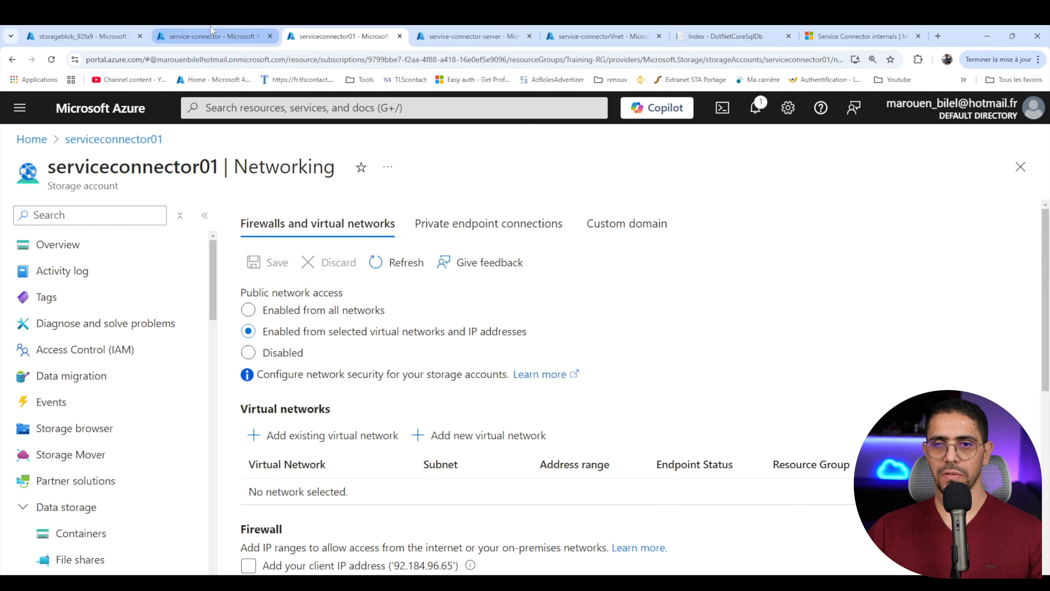
- Check the service-connector web app's system assigned identity and the Azure role it holds on the serviceconnector01 storage account
click(210, 33)
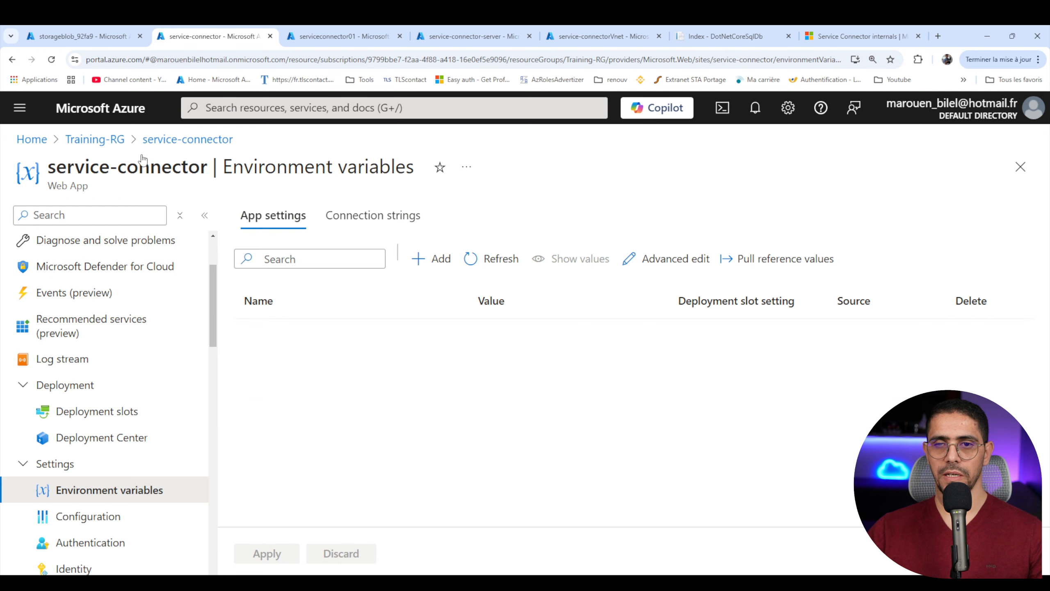
click(83, 569)
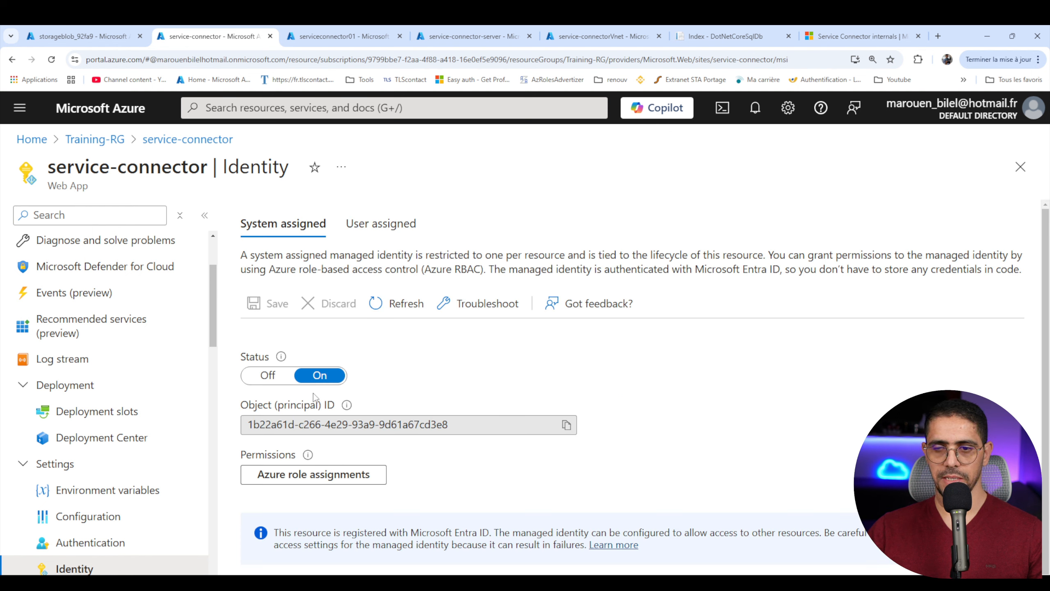
click(298, 474)
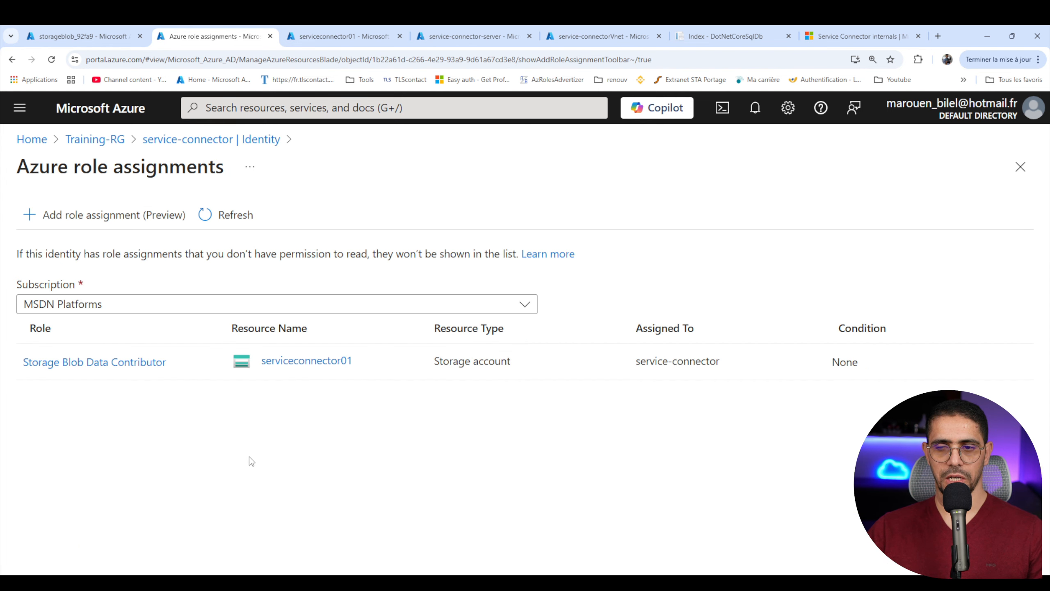
drag(166, 363, 19, 366)
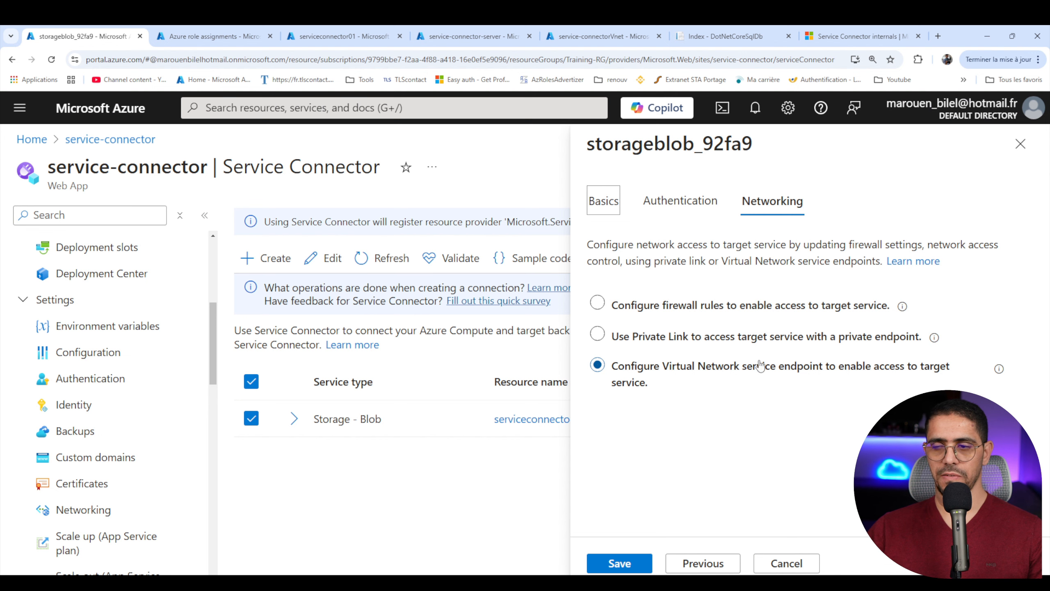
- Examine the serviceconnector01 storage account's networking settings and expand service-connectorVnet to check its allowed subnet and endpoint status
click(187, 30)
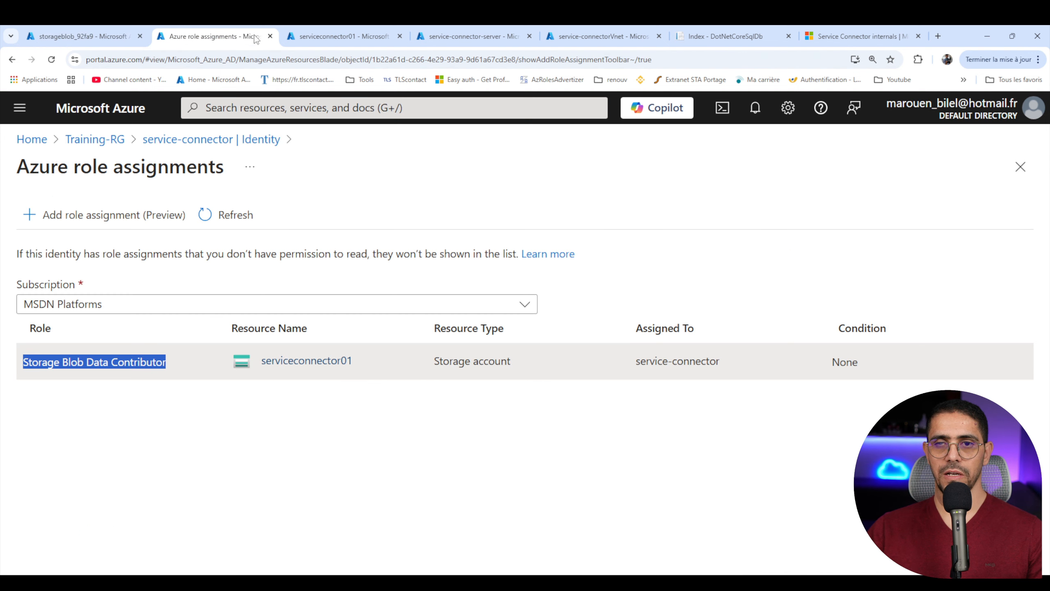
click(331, 36)
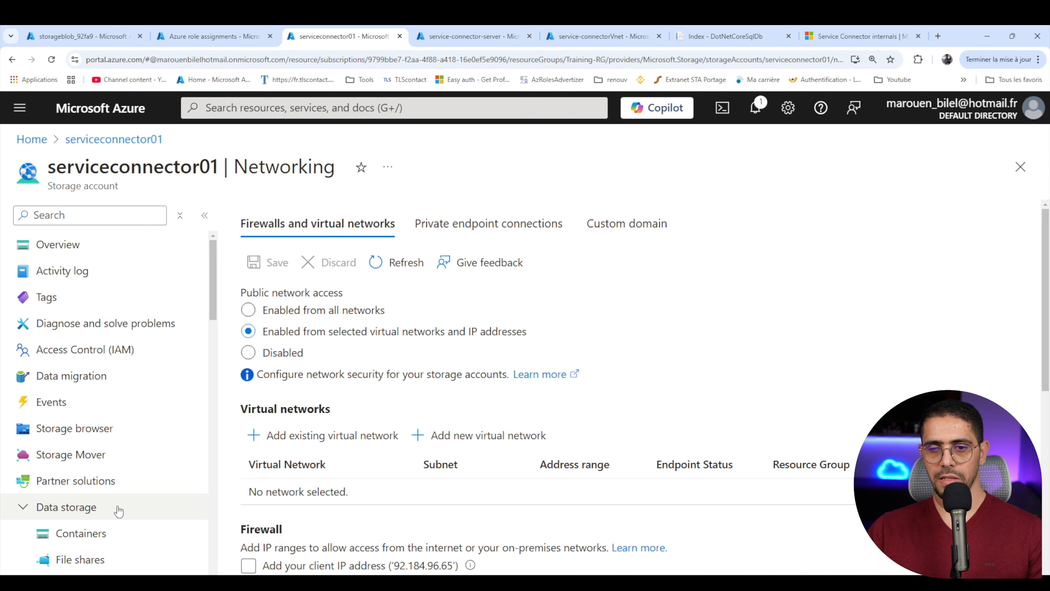
scroll(263, 392, down, 3)
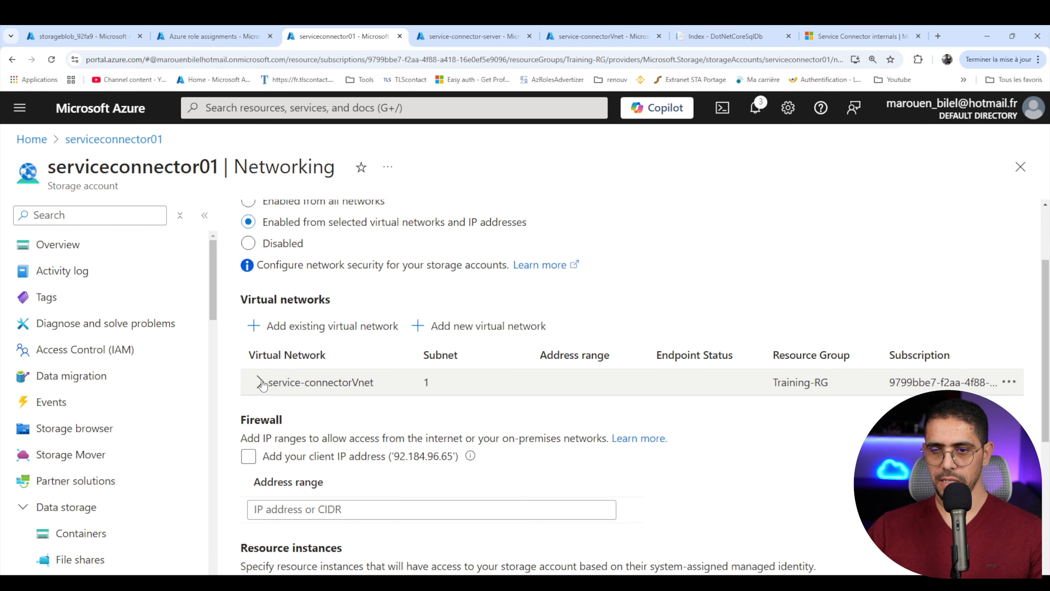
click(261, 382)
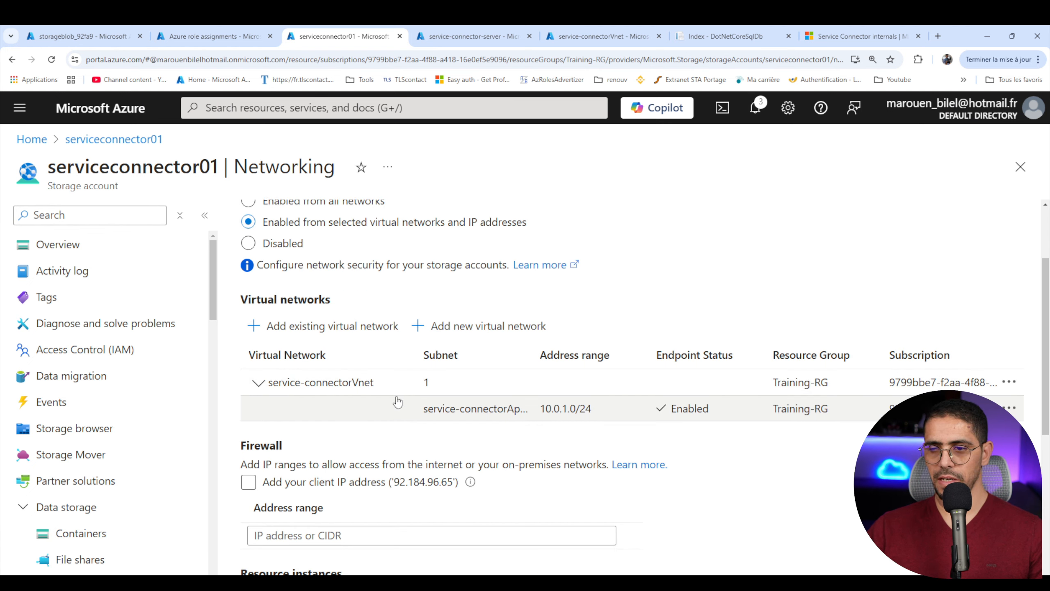
drag(410, 409, 458, 408)
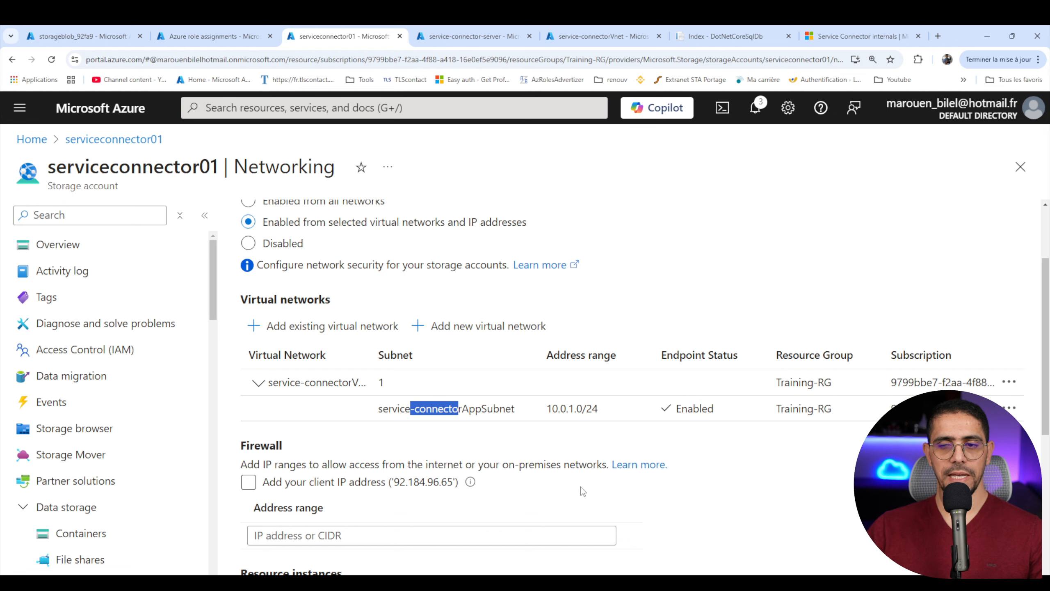
scroll(583, 492, up, 3)
- Return to the web app's Service Connector list and check the connection status of the serviceconnector01 entry
click(111, 33)
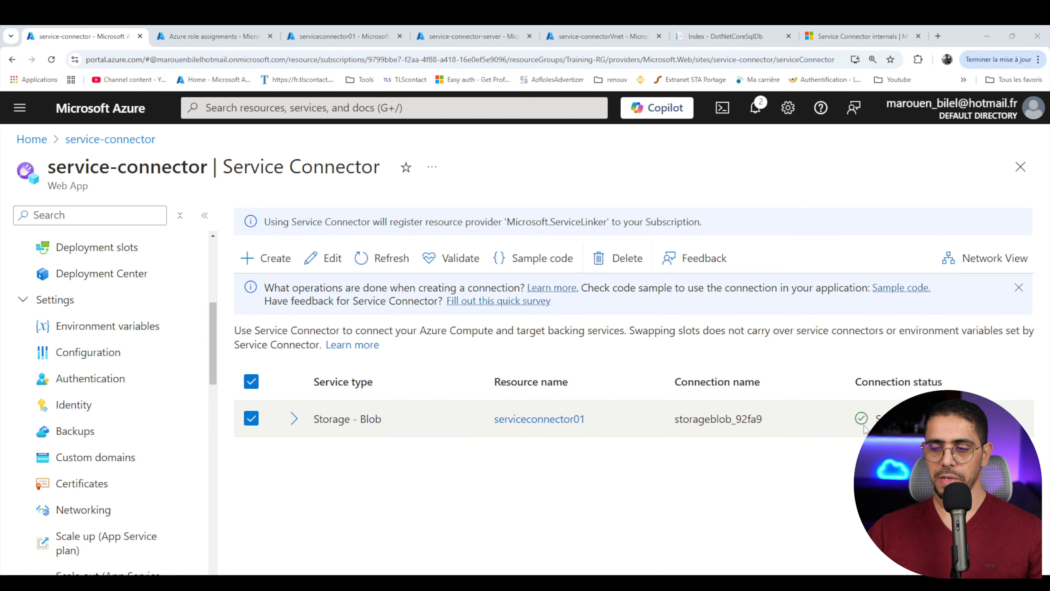
drag(853, 421, 926, 439)
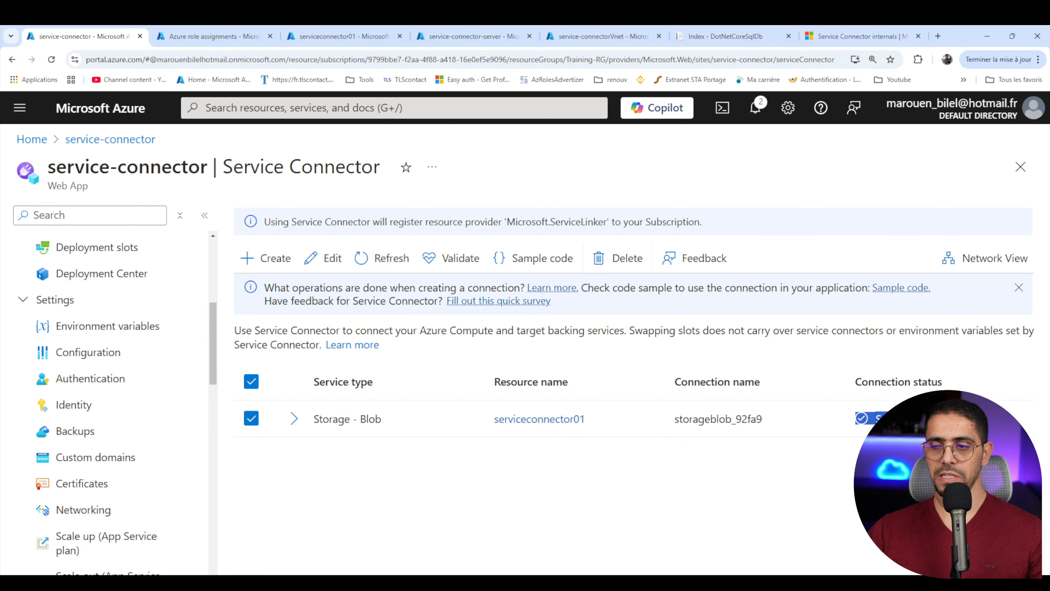
click(926, 455)
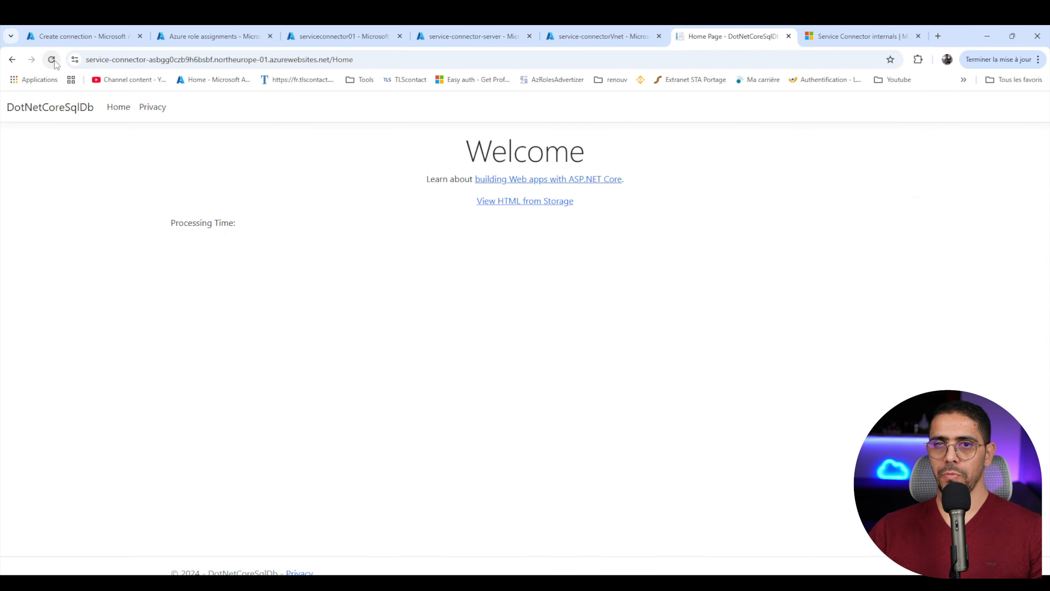
- Test the storage connection by viewing the HTML file from storage in the DotNetCoreSqlDb web app
click(495, 203)
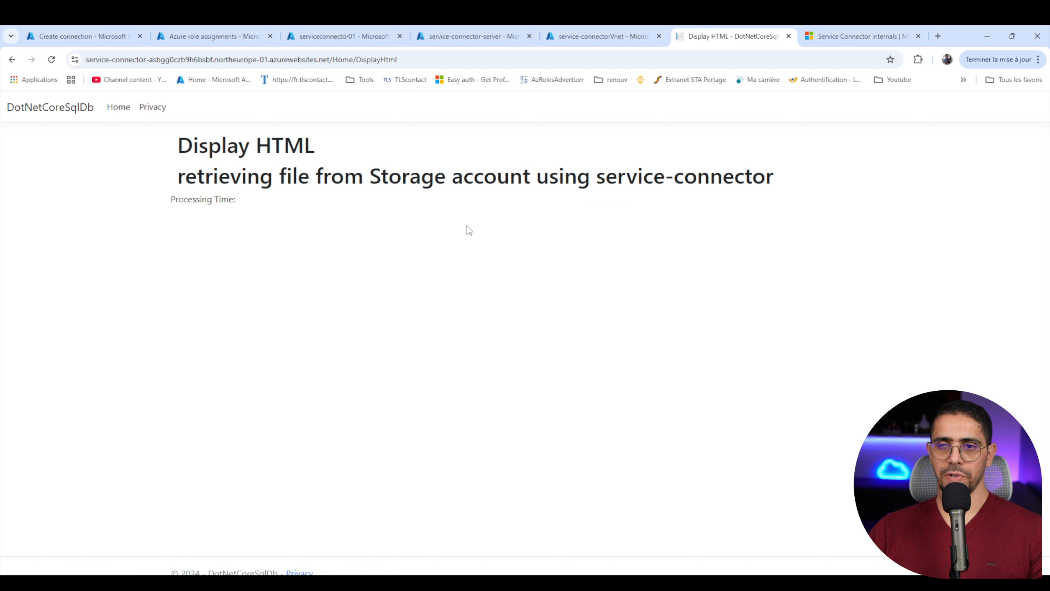
drag(798, 179, 179, 179)
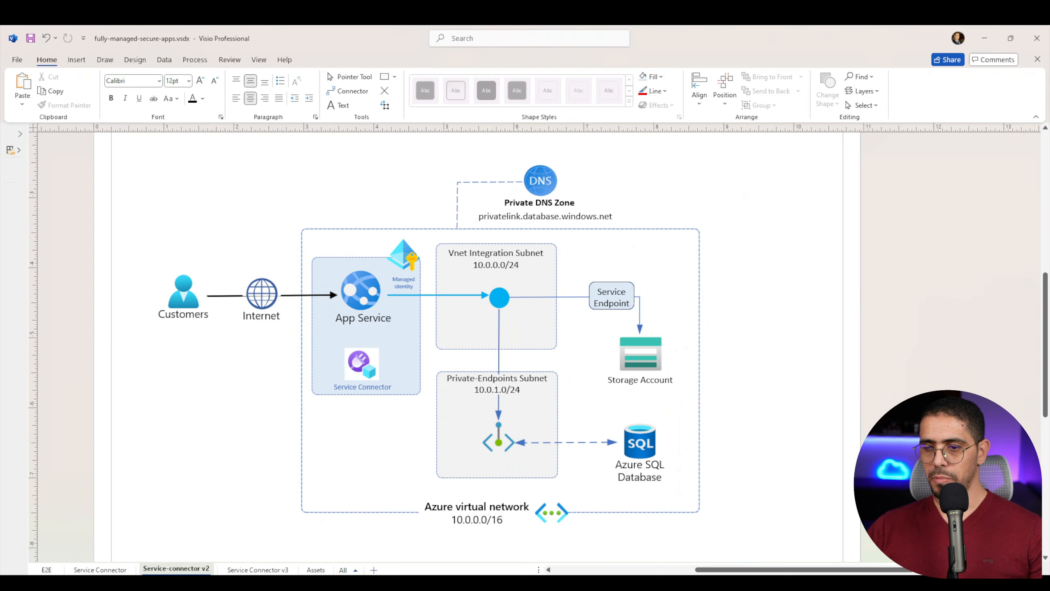
- Disable public network access on the service-connector-server SQL server and save the setting
mouse_move(520, 573)
click(420, 538)
click(184, 36)
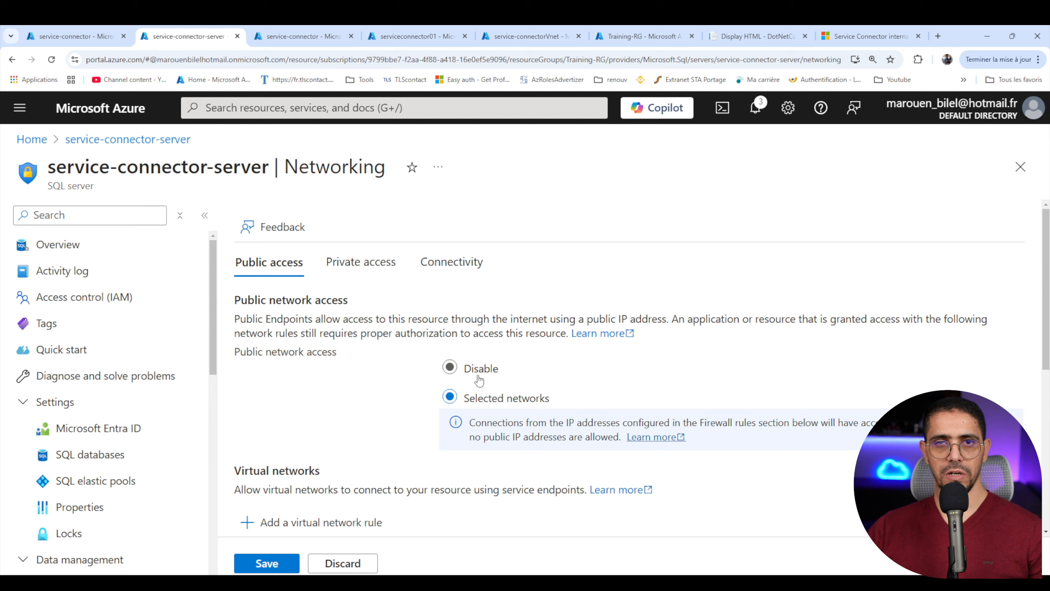
click(451, 367)
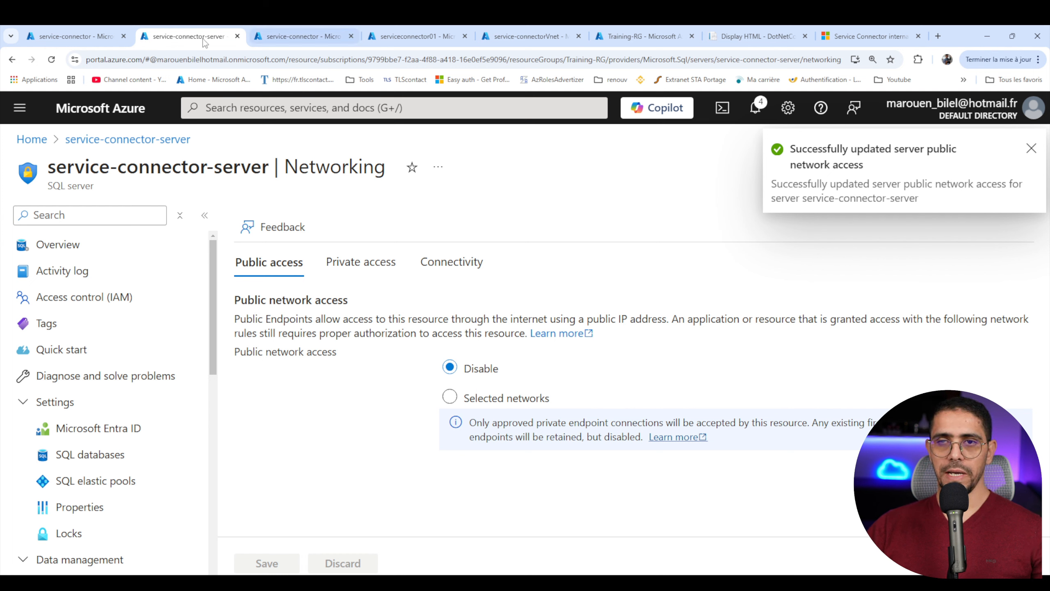
- Delete the AZURE_SQL_SQL_CONNECTIONSTRING connection string from the service-connector web app's environment variables and apply the change
click(295, 33)
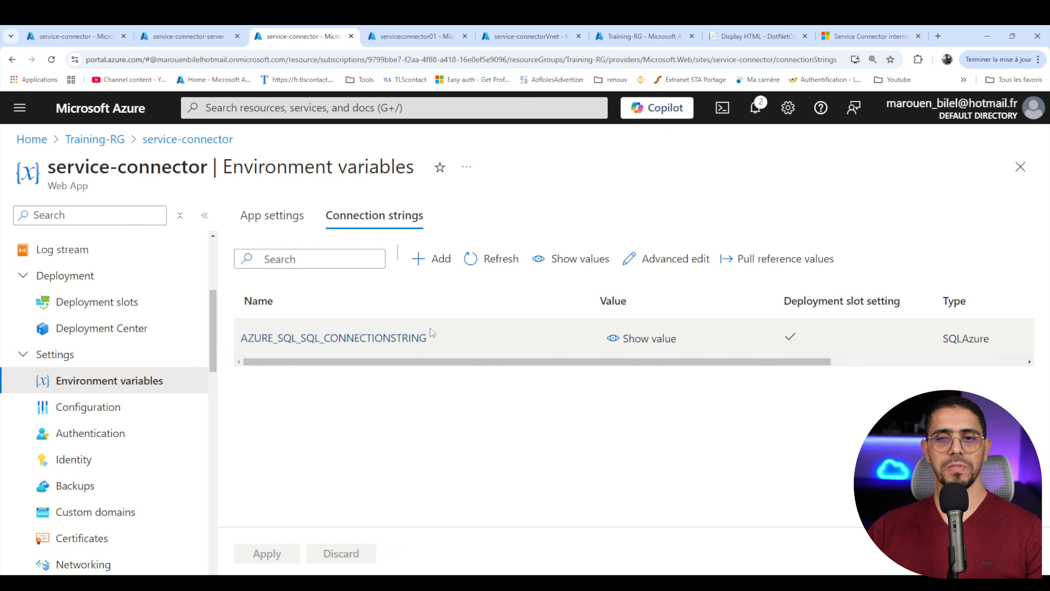
drag(757, 363, 955, 364)
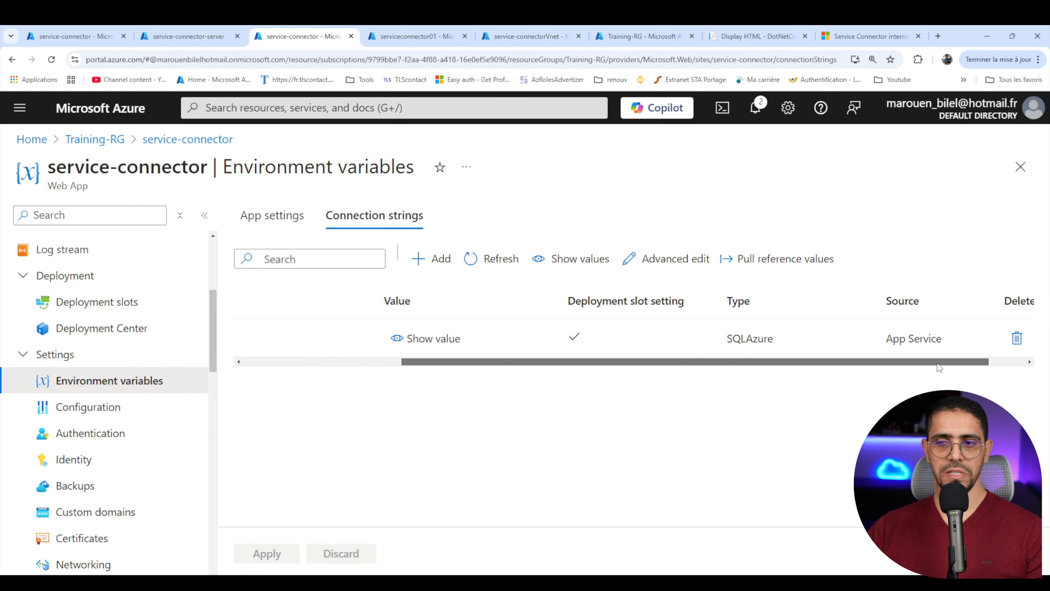
click(965, 340)
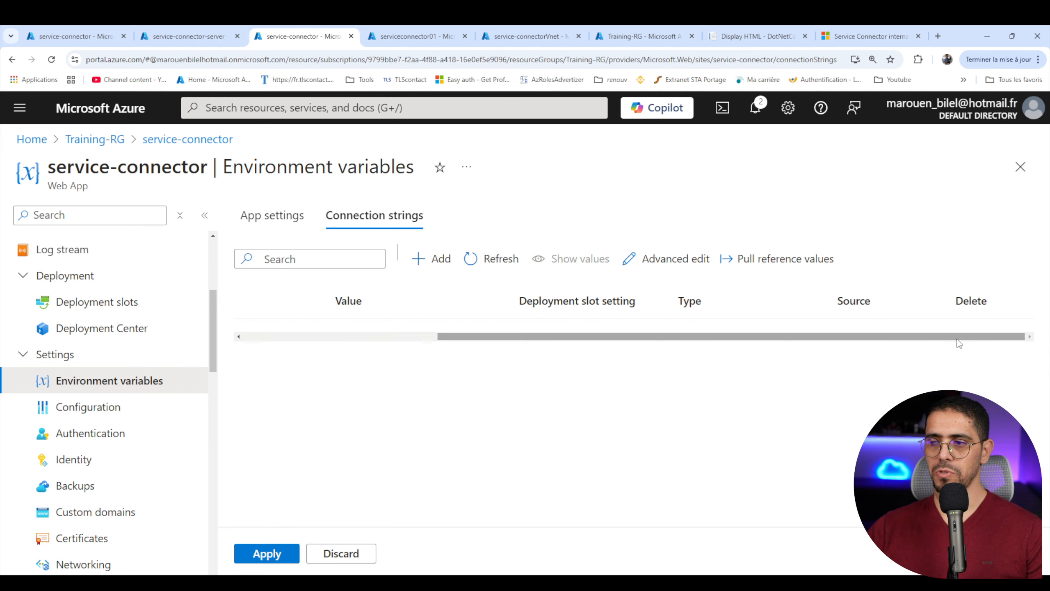
click(278, 554)
click(278, 343)
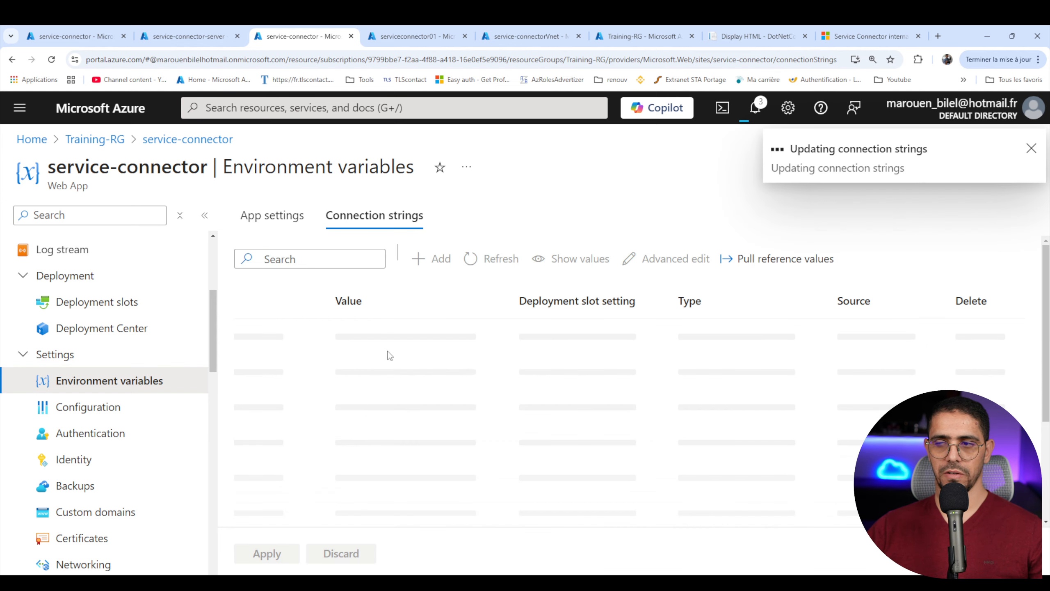
- Start a new Service Connector connection on the service-connector web app with SQL Database as the service type
click(84, 28)
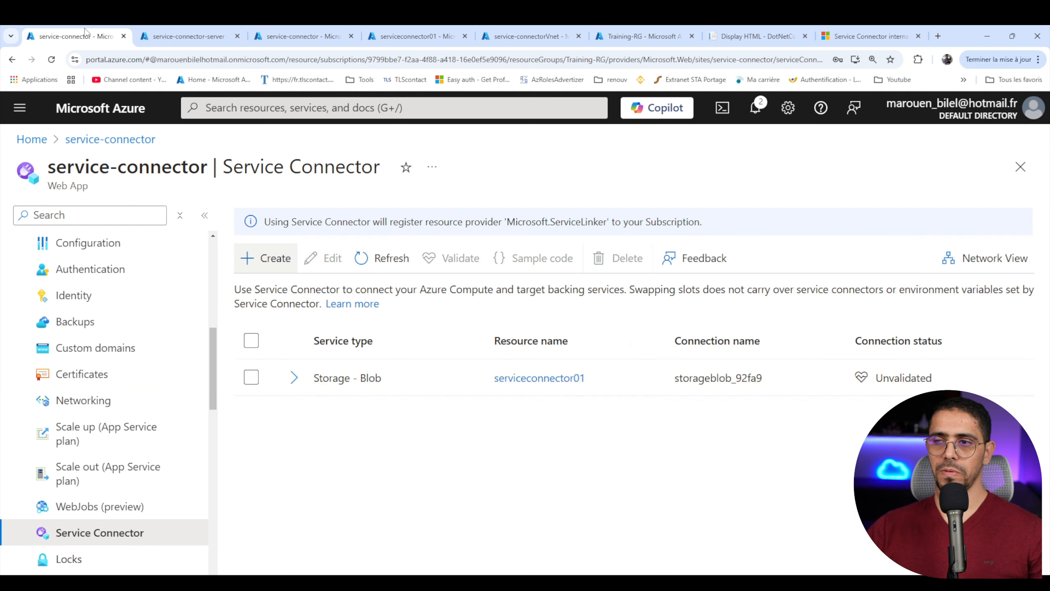
click(273, 268)
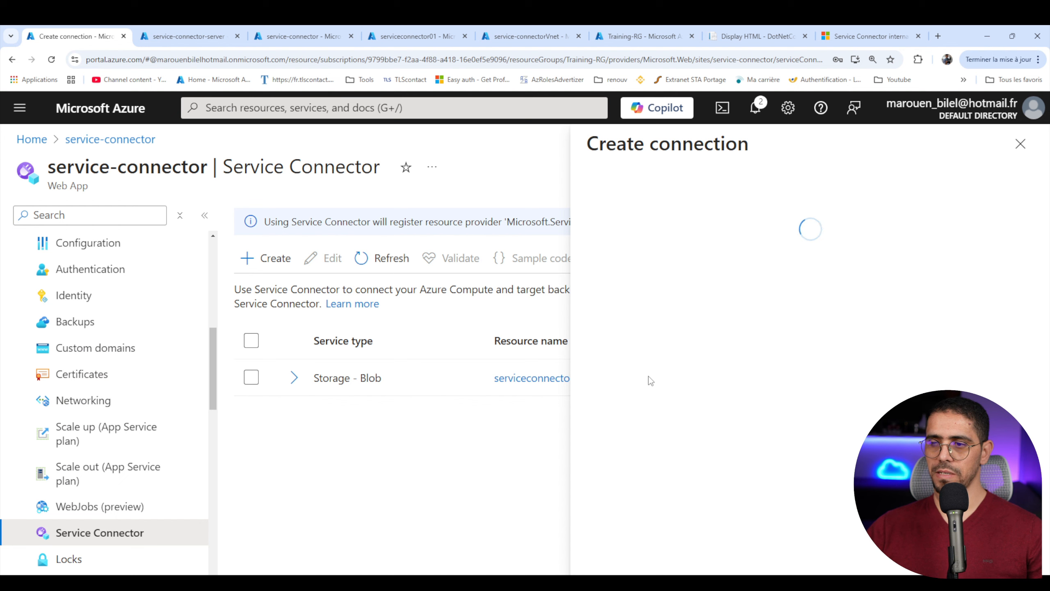
click(637, 295)
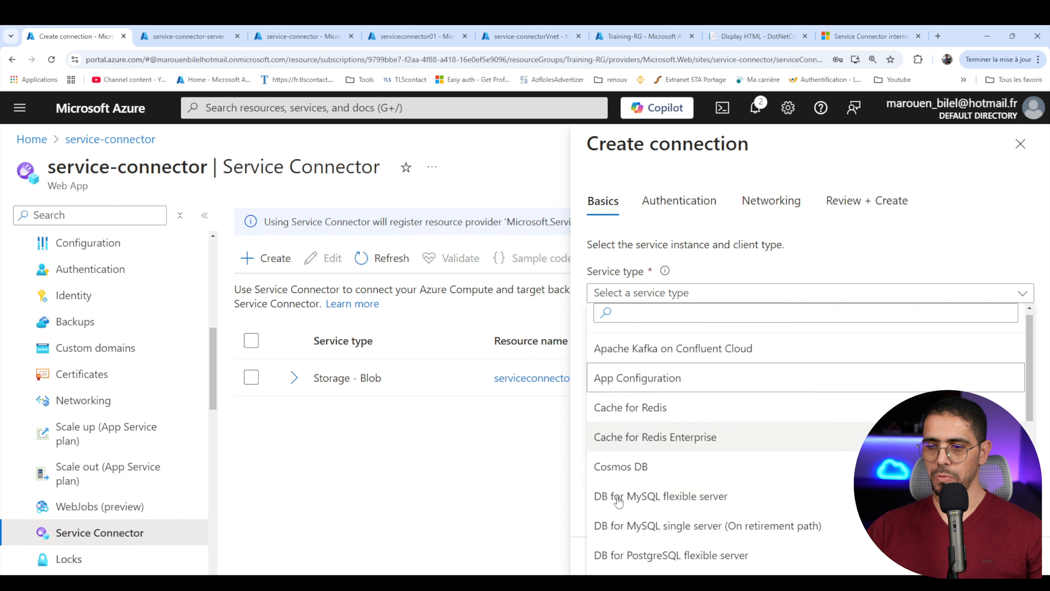
scroll(612, 497, down, 3)
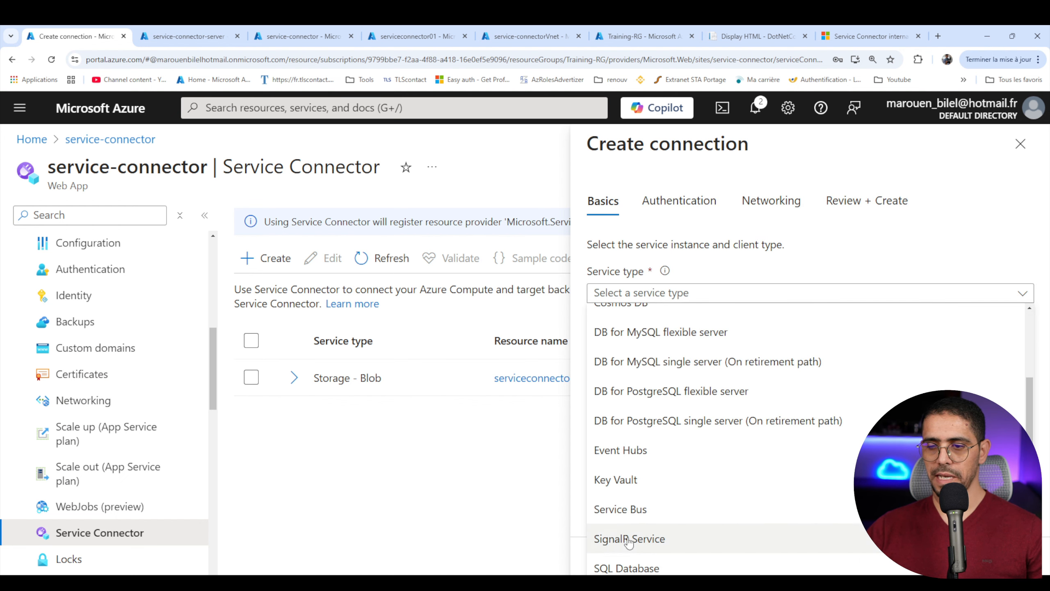
scroll(626, 492, down, 3)
click(630, 469)
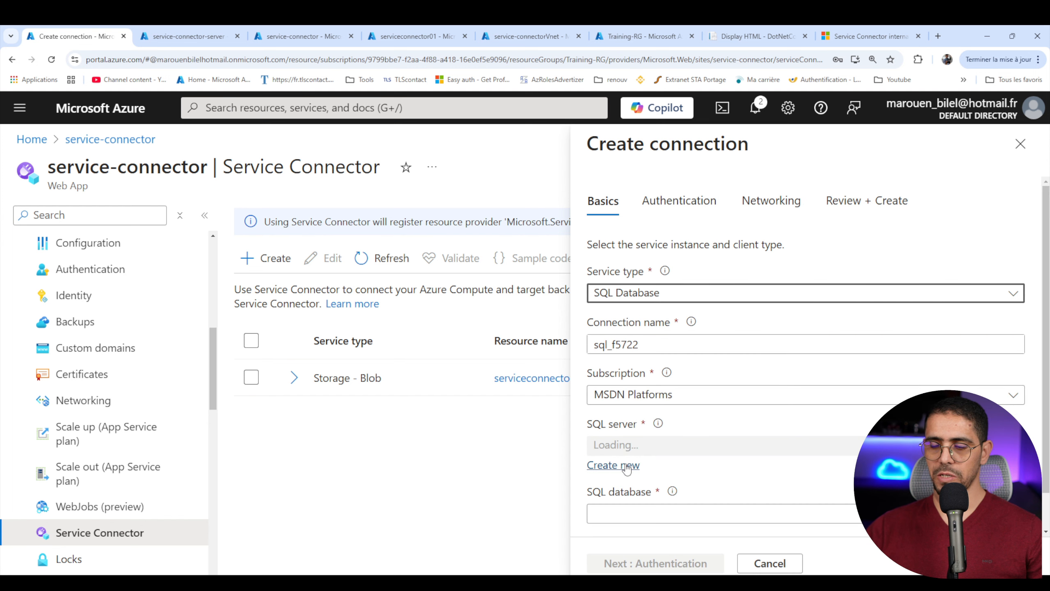
- Keep the suggested connection name, service-connector-server, service-connector-database and the .NET client type, and continue to the authentication settings
drag(656, 342, 605, 343)
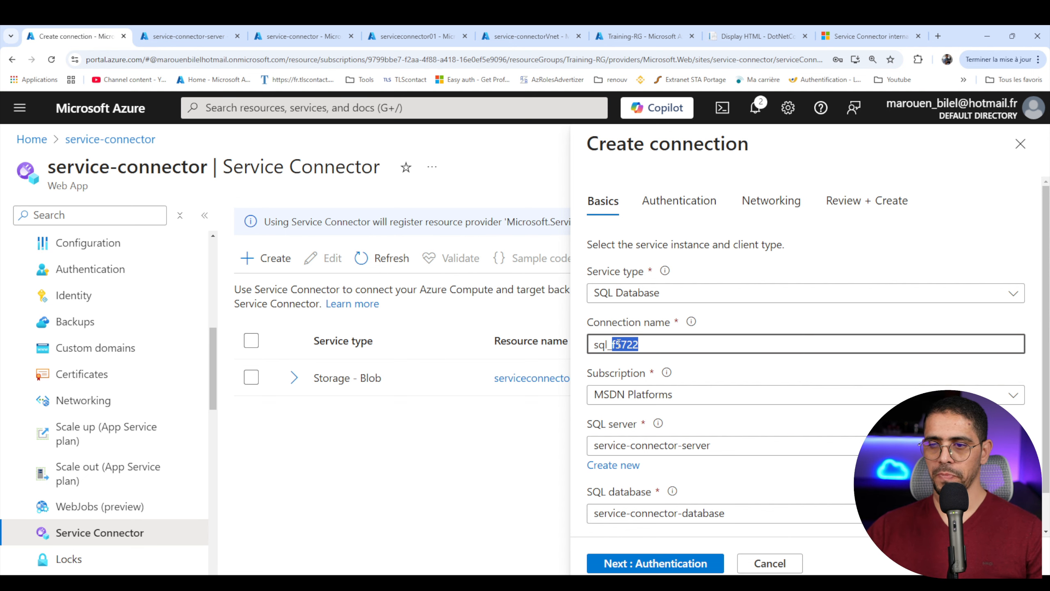
scroll(649, 414, down, 1)
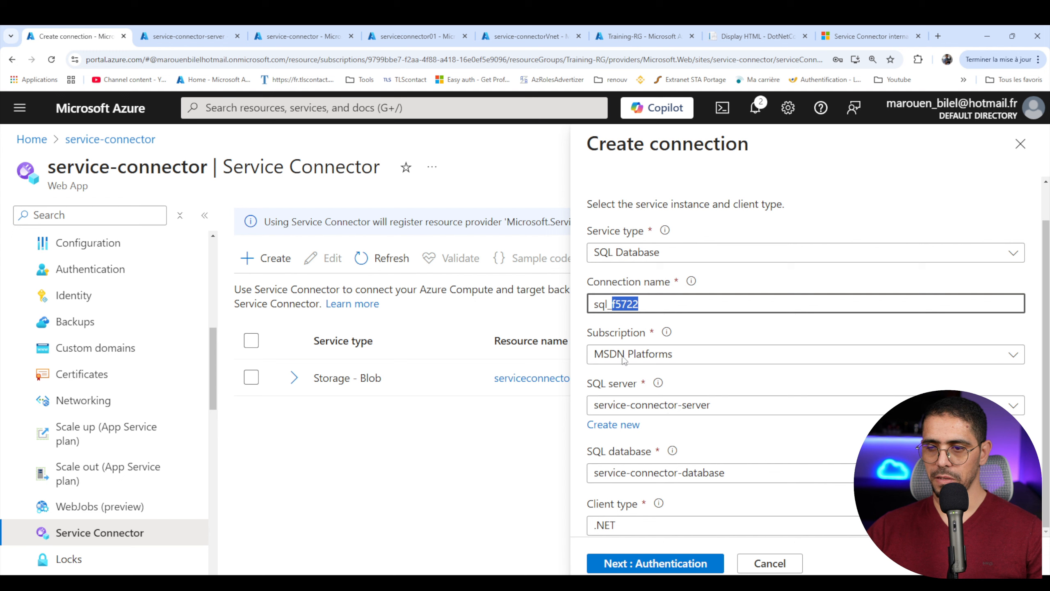
click(658, 303)
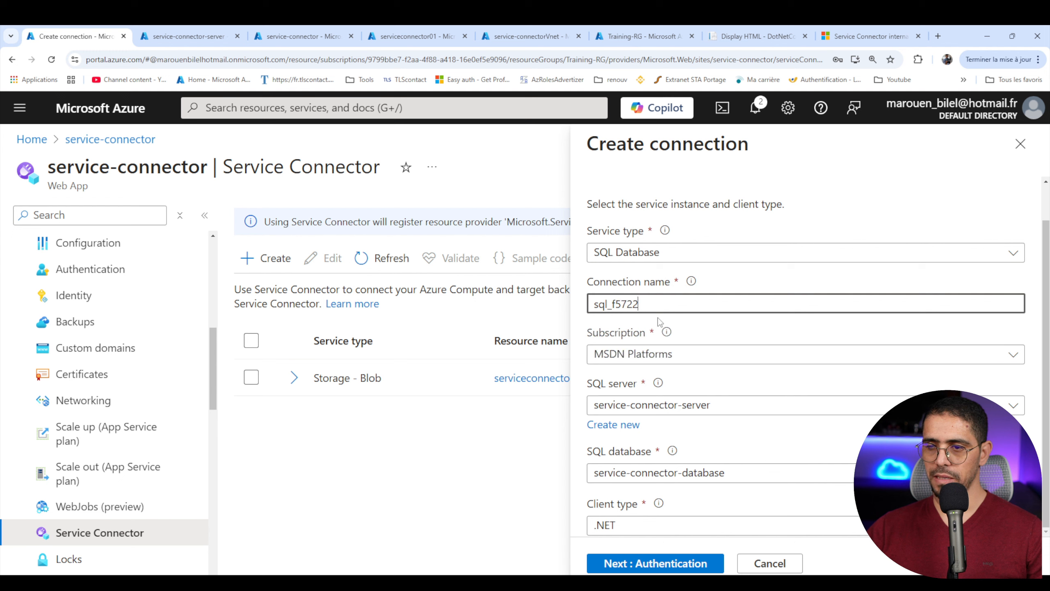
click(678, 562)
- Choose Connection string authentication with database credentials, and enter service-connector-server-admin as the username and the account password
drag(783, 308, 903, 308)
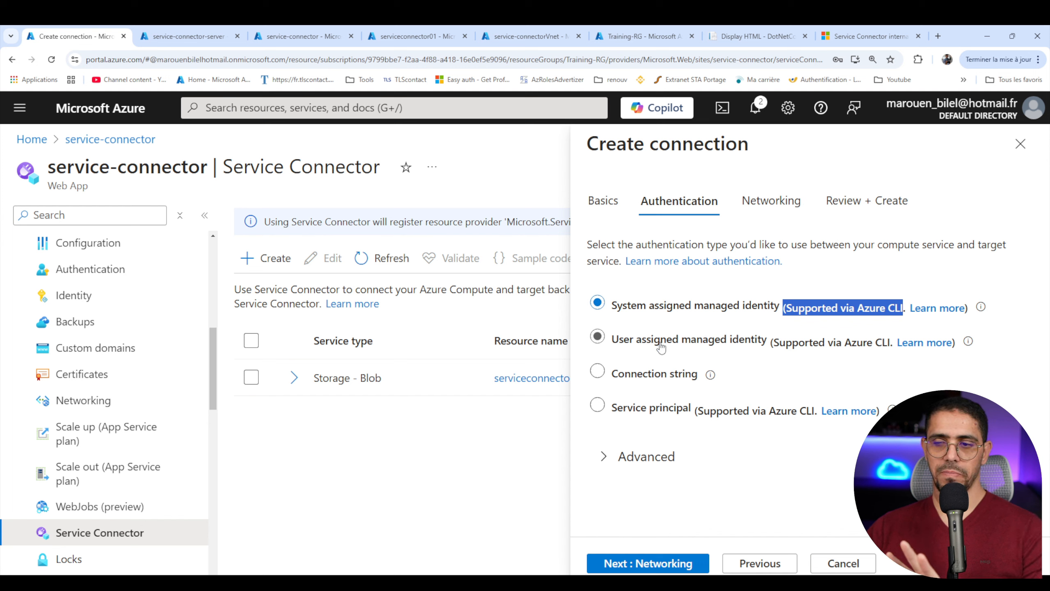
click(637, 378)
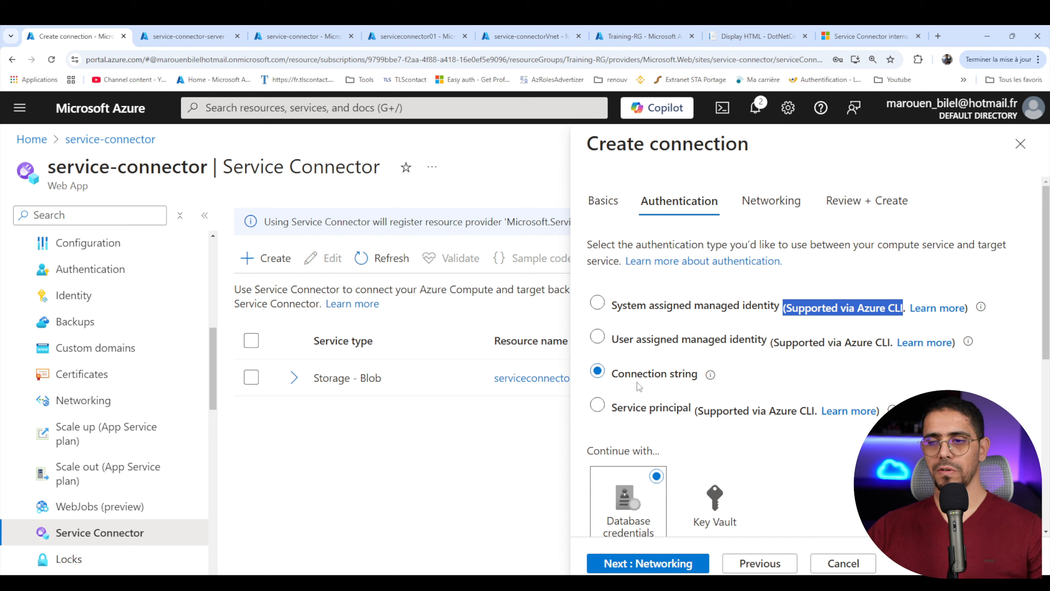
scroll(640, 384, down, 3)
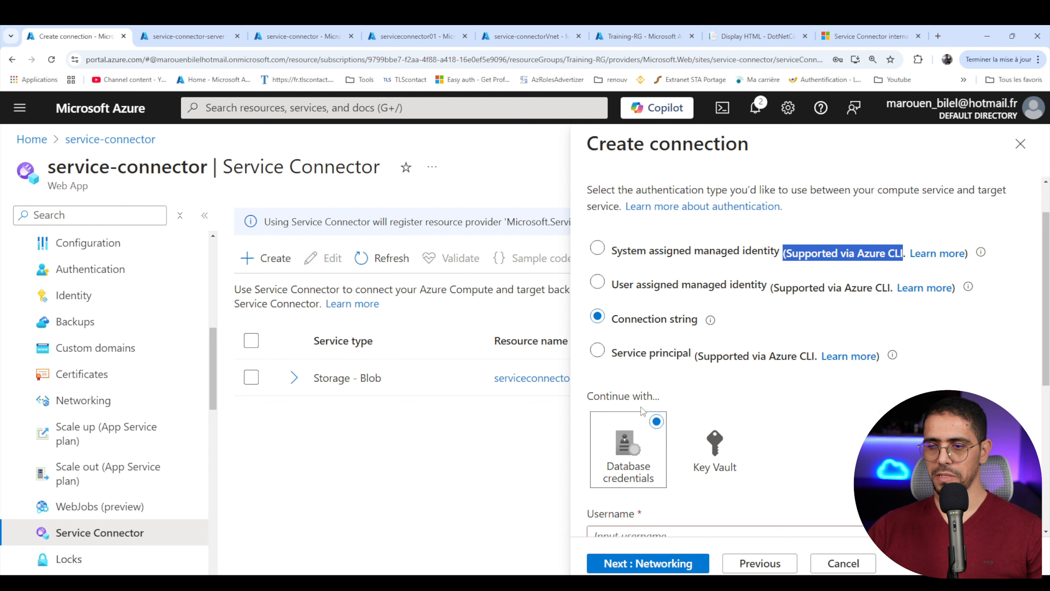
scroll(643, 423, down, 5)
click(642, 261)
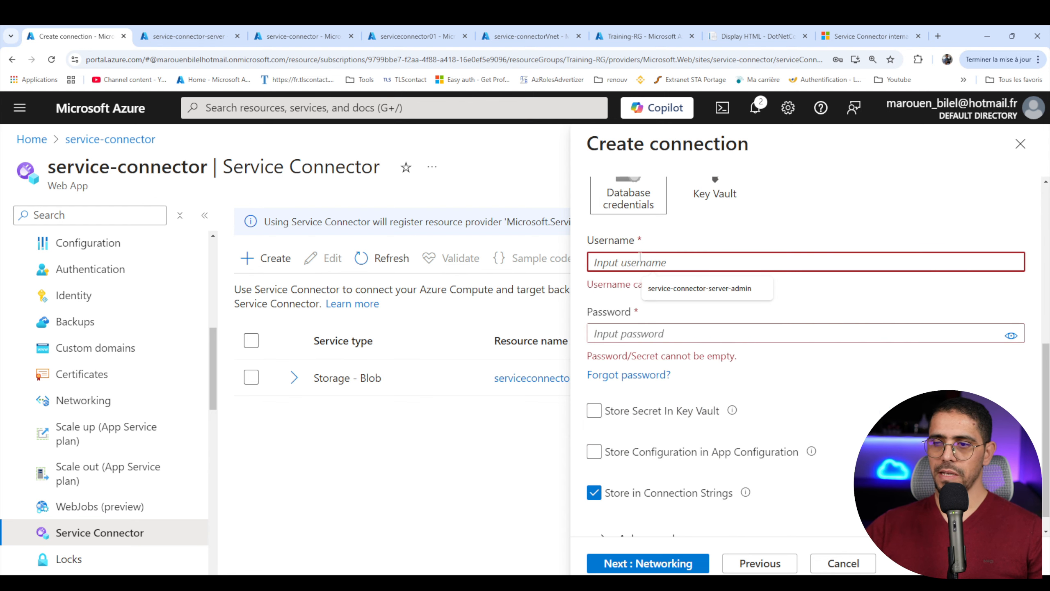
click(687, 289)
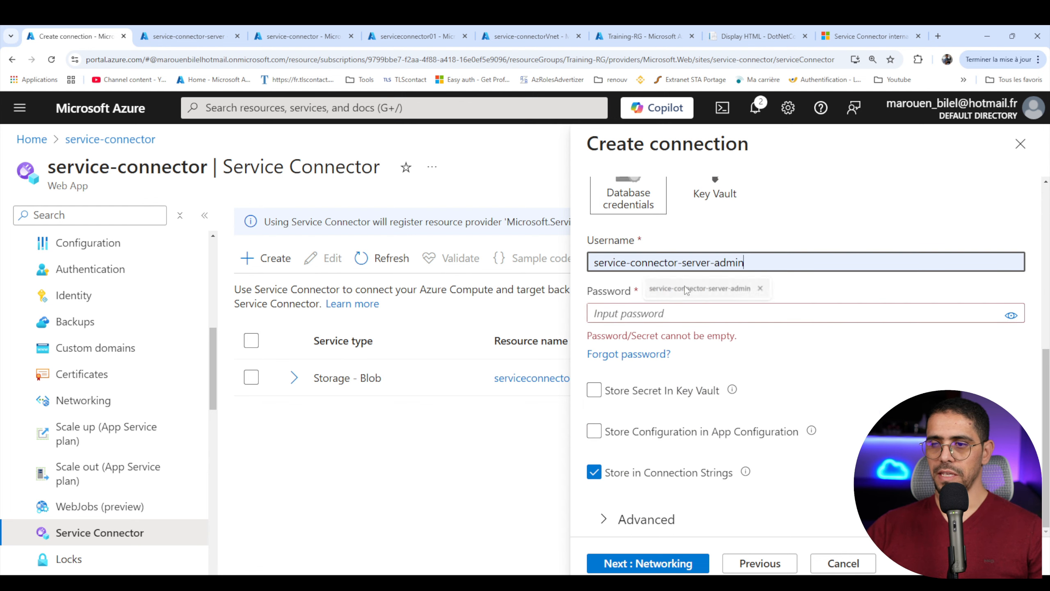
click(682, 311)
key(ctrl+v)
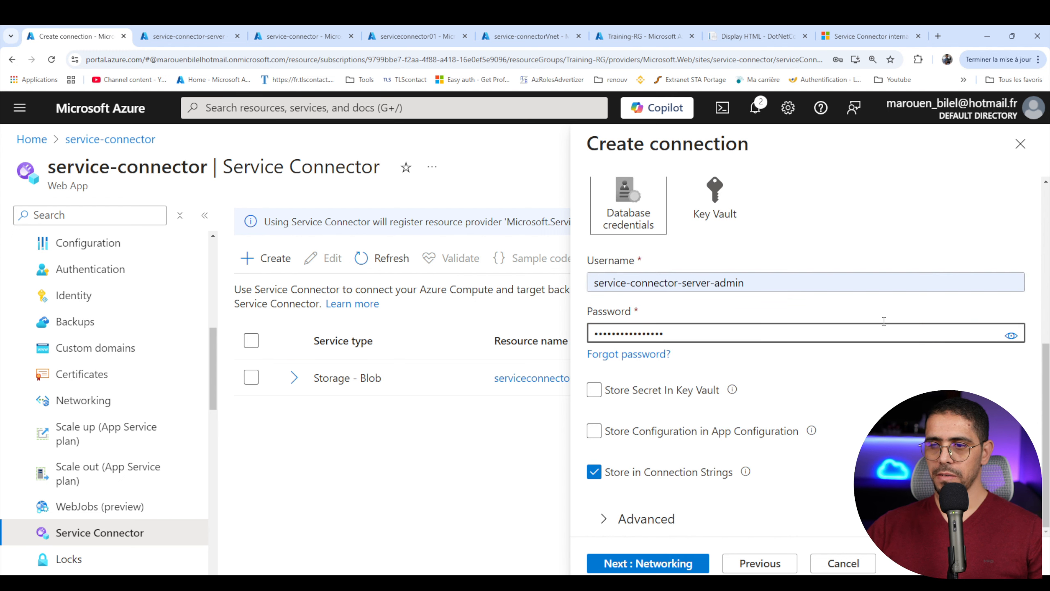
- Set the SQL connection's networking to Private Link with a new private endpoint in service-connectorSubnet (10.0.0.0/24), and create the connection
click(1011, 335)
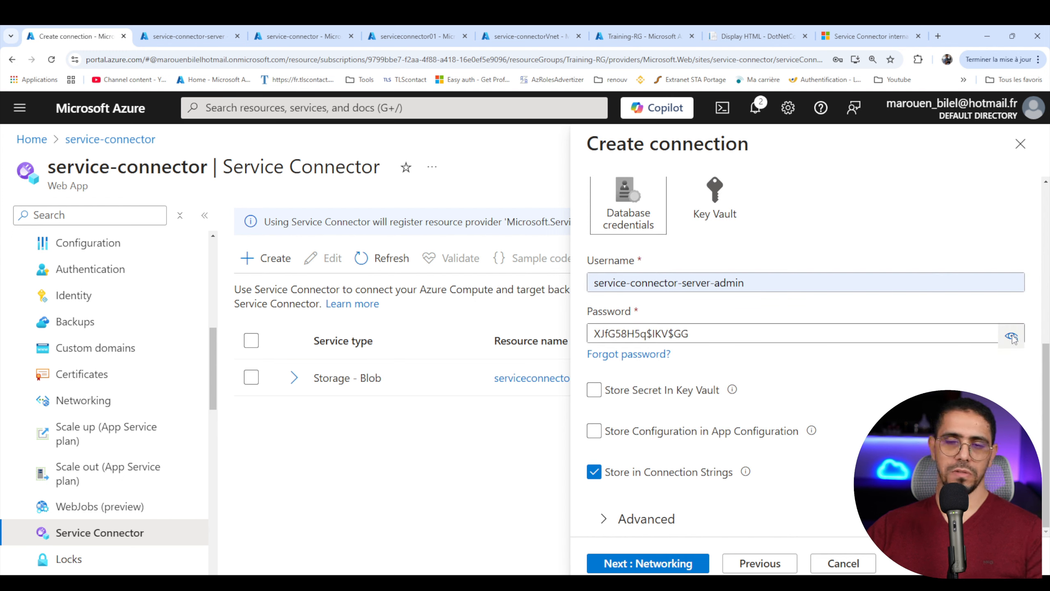
click(1012, 336)
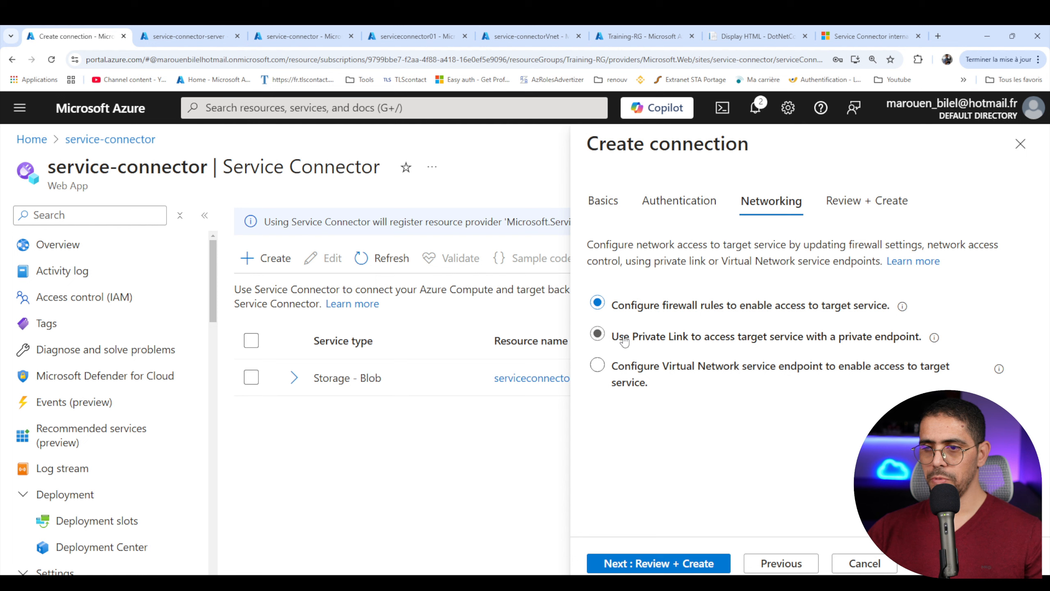
click(658, 338)
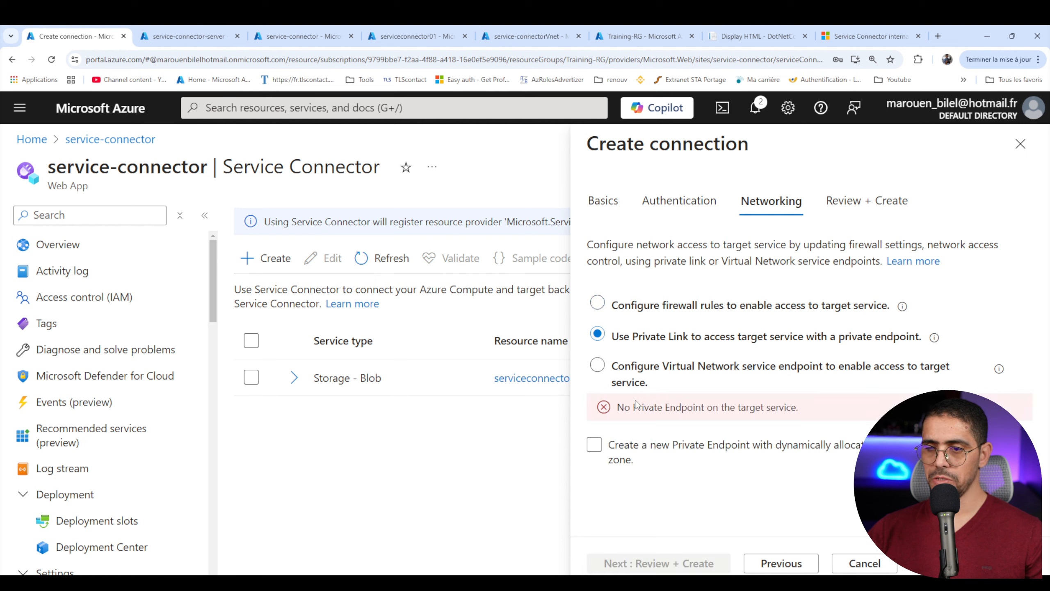
drag(618, 408, 813, 420)
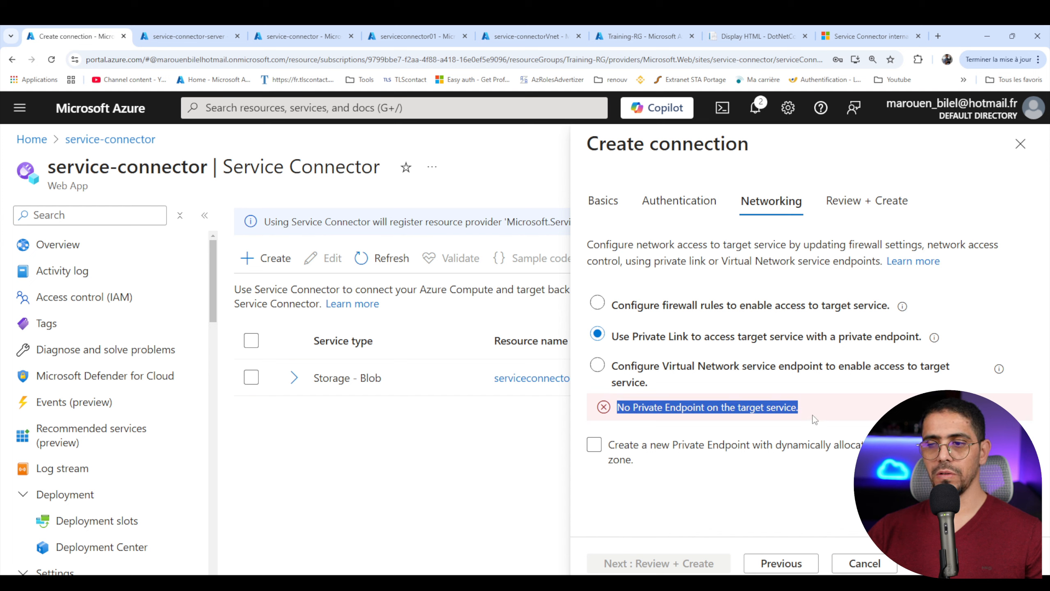
click(591, 444)
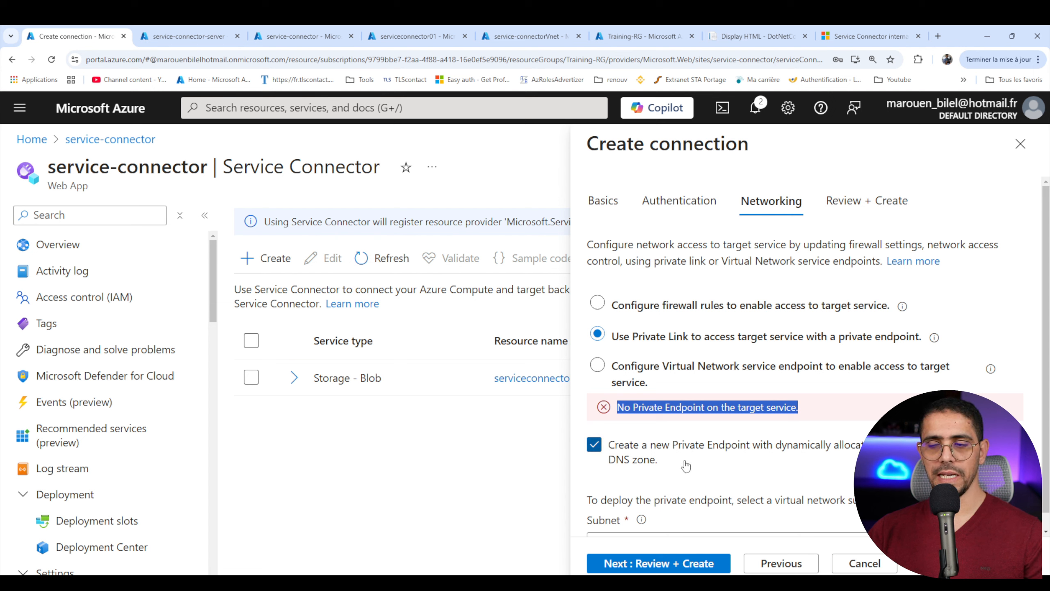
scroll(688, 465, down, 1)
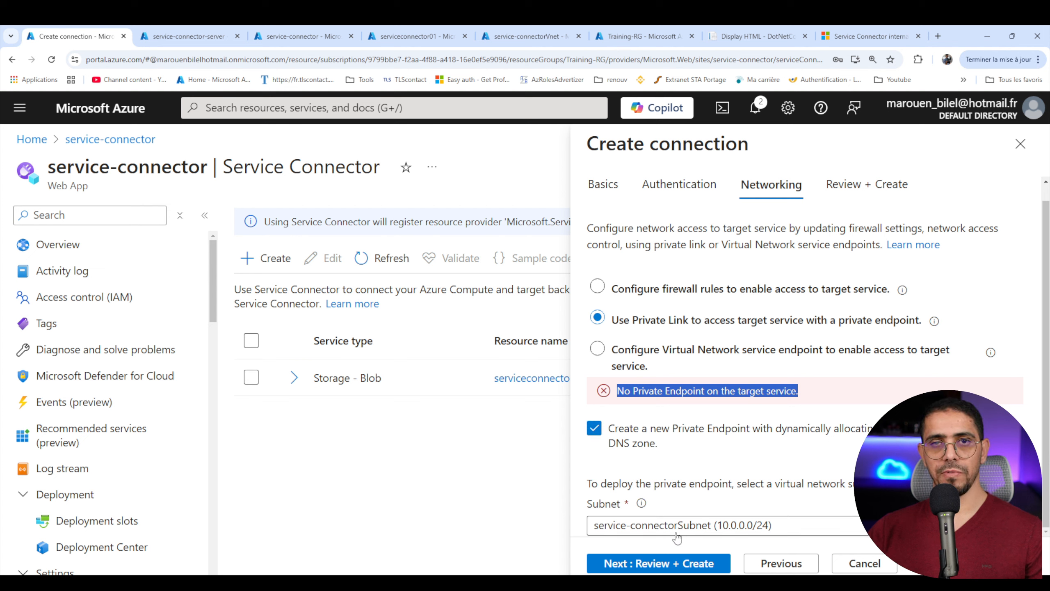
click(694, 571)
drag(745, 240, 611, 239)
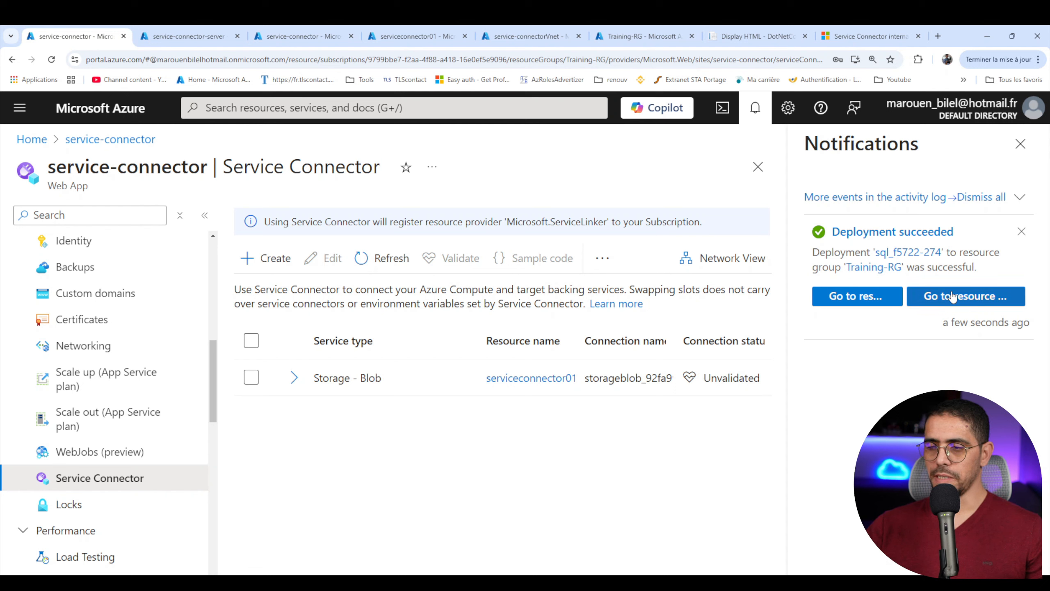
- Refresh the web app's Service Connector list and expand the new SQL Database connection to view its settings
click(755, 108)
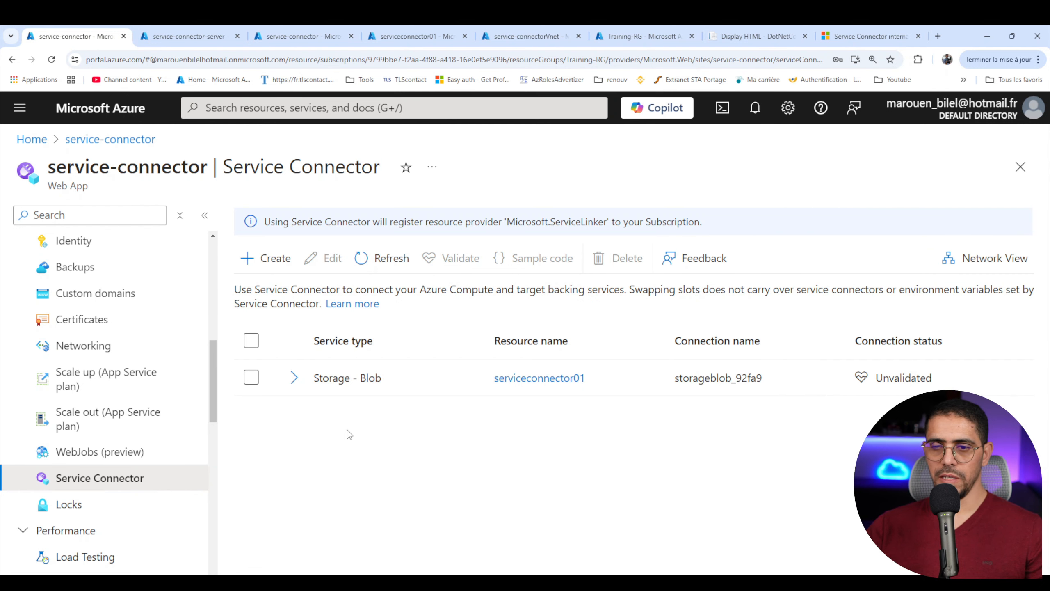
click(379, 263)
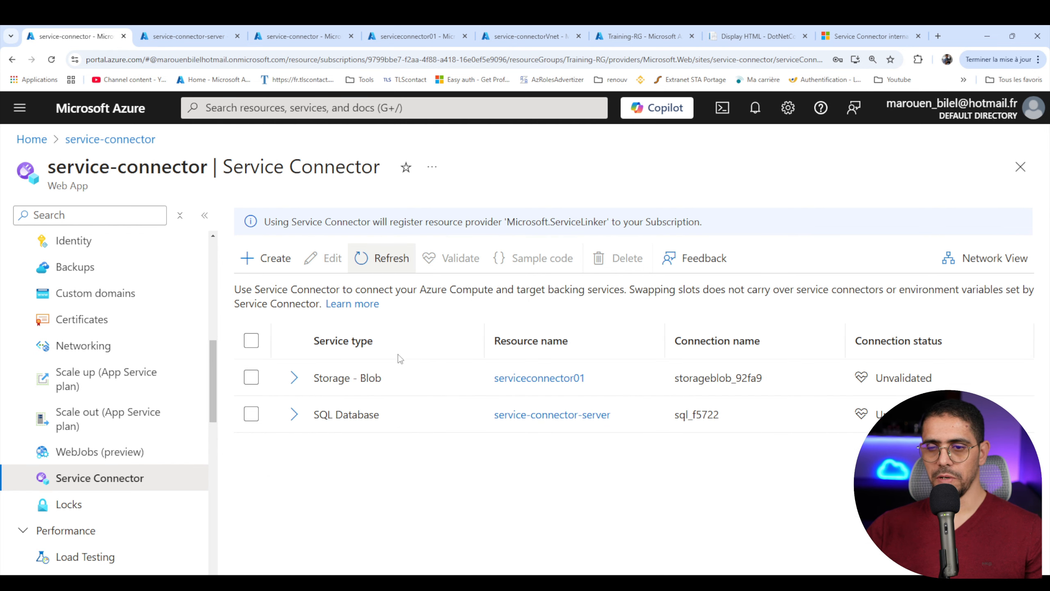
click(294, 415)
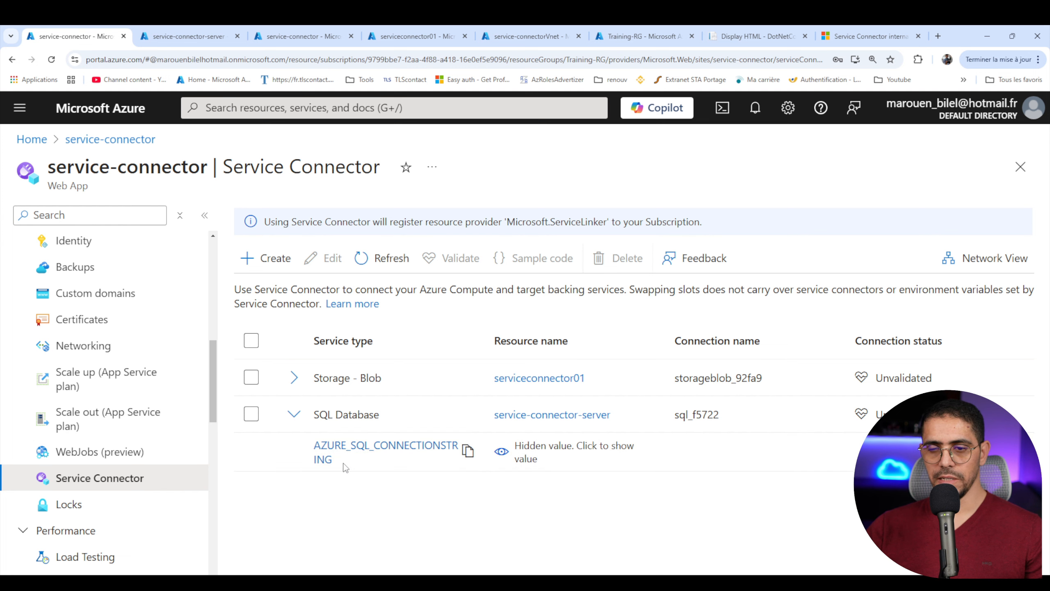
- Refresh the web app's connection strings in the environment variables and examine the value of AZURE_SQL_CONNECTIONSTRING
click(323, 458)
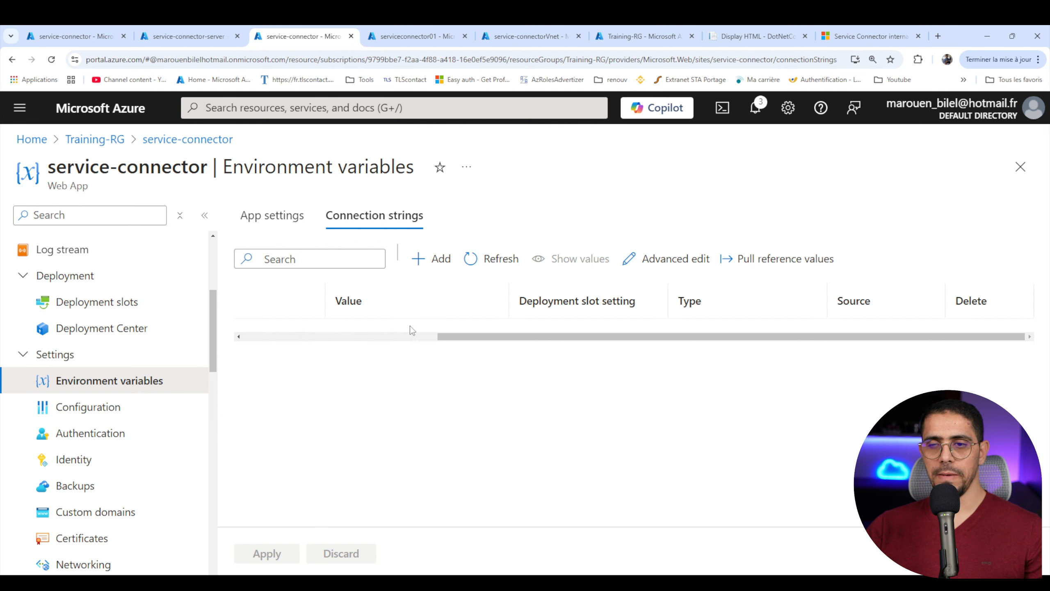
click(482, 267)
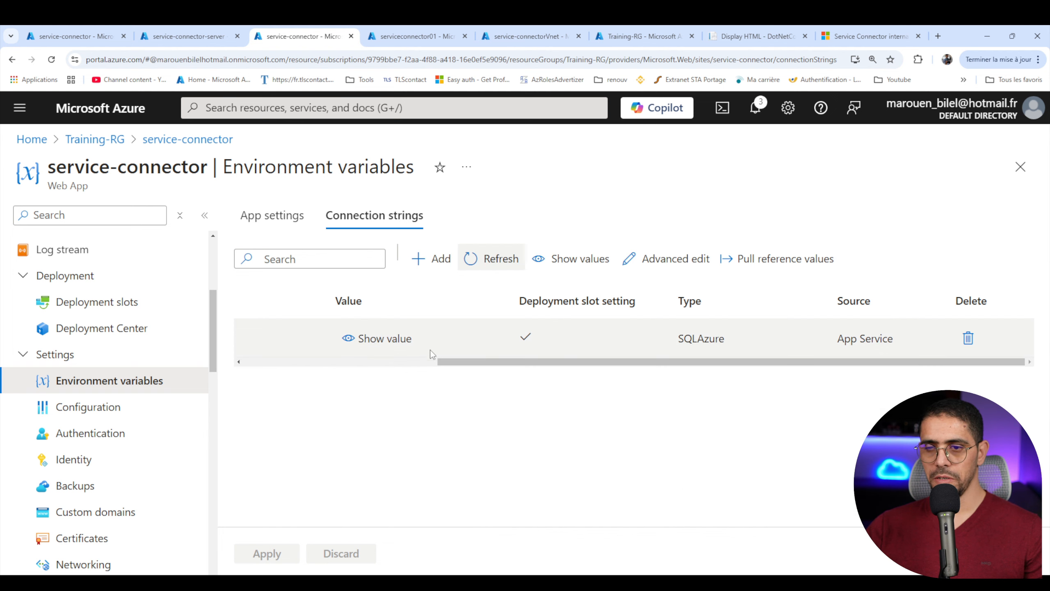
scroll(534, 370, left, 5)
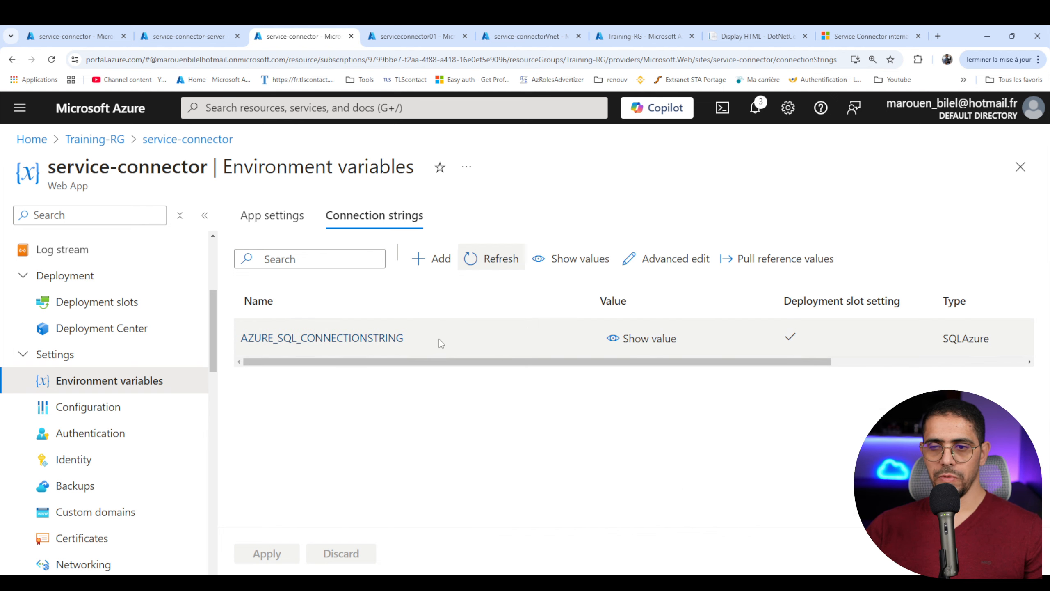
click(289, 337)
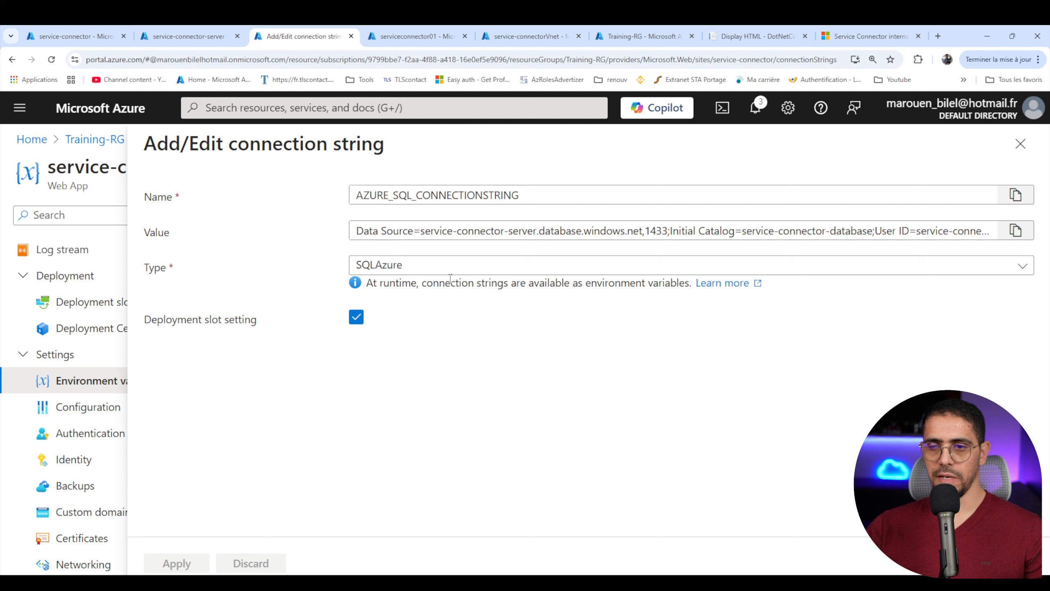
drag(475, 231, 993, 232)
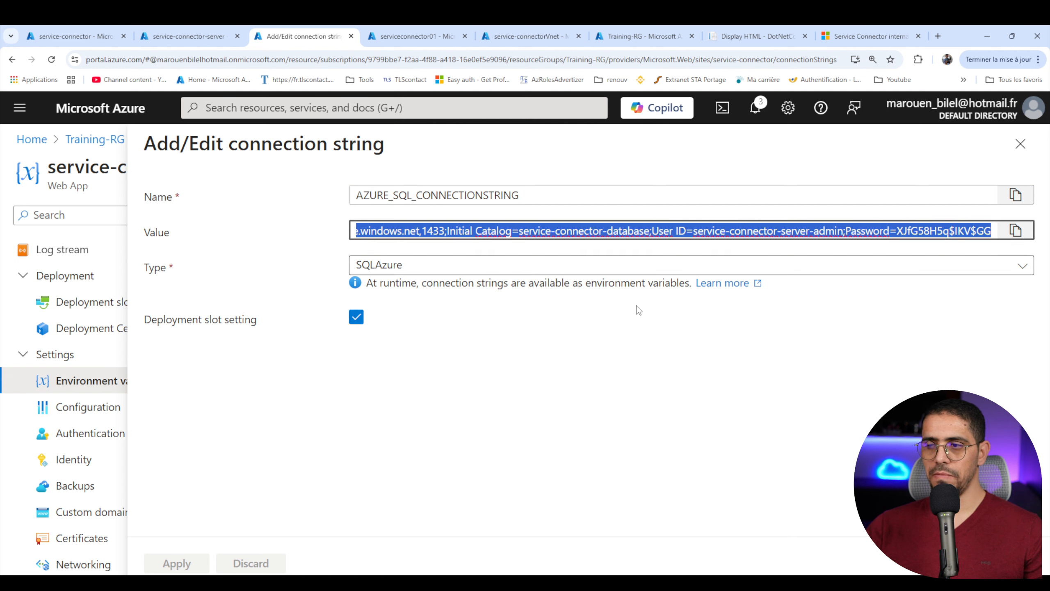
click(1021, 155)
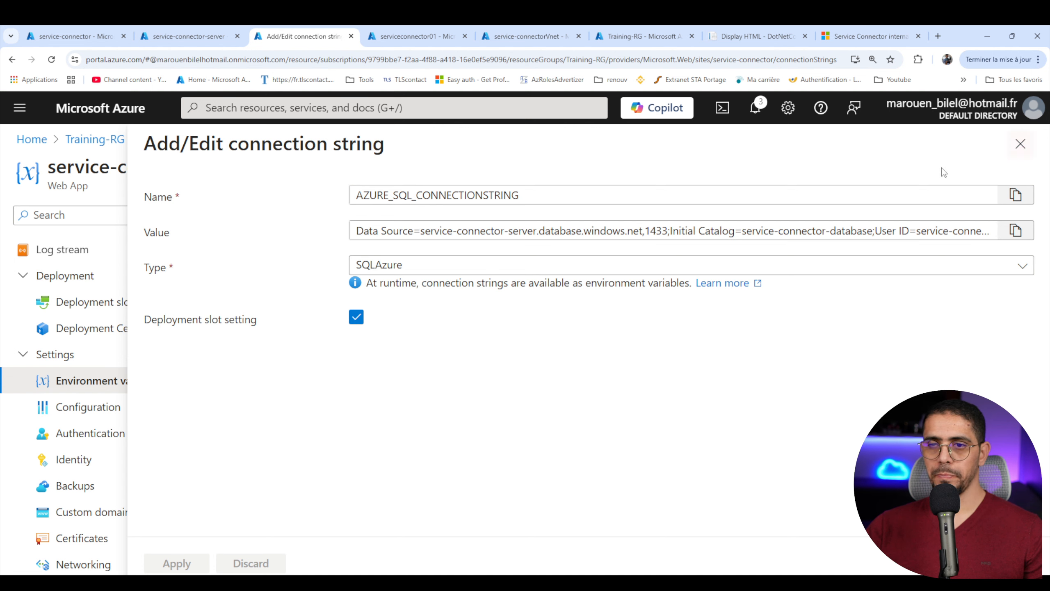
click(1021, 144)
- Check the private endpoint connection in the networking settings of the service-connector-server SQL server
click(191, 36)
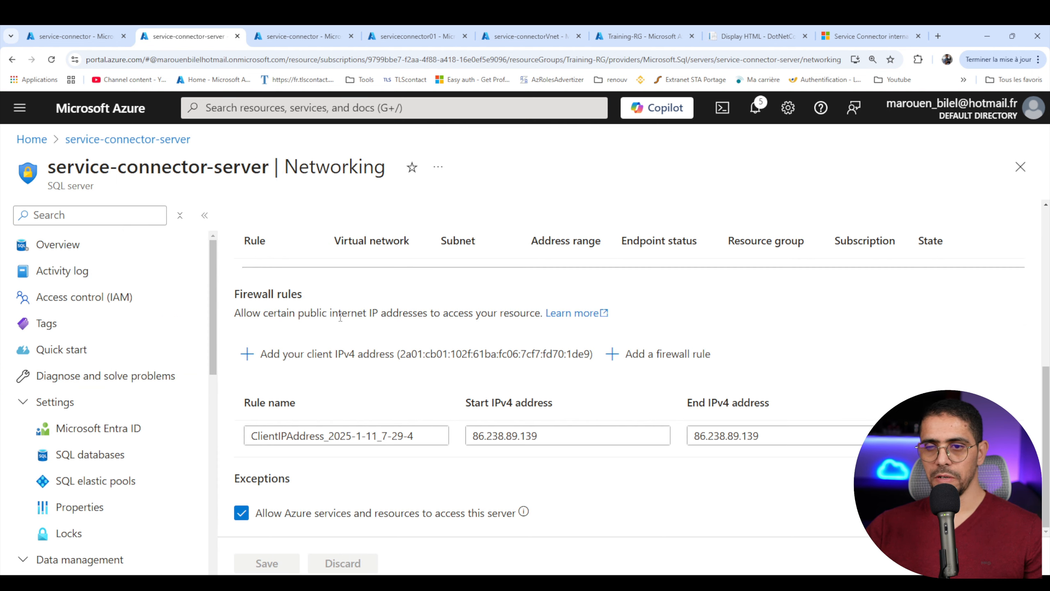
scroll(345, 446, up, 6)
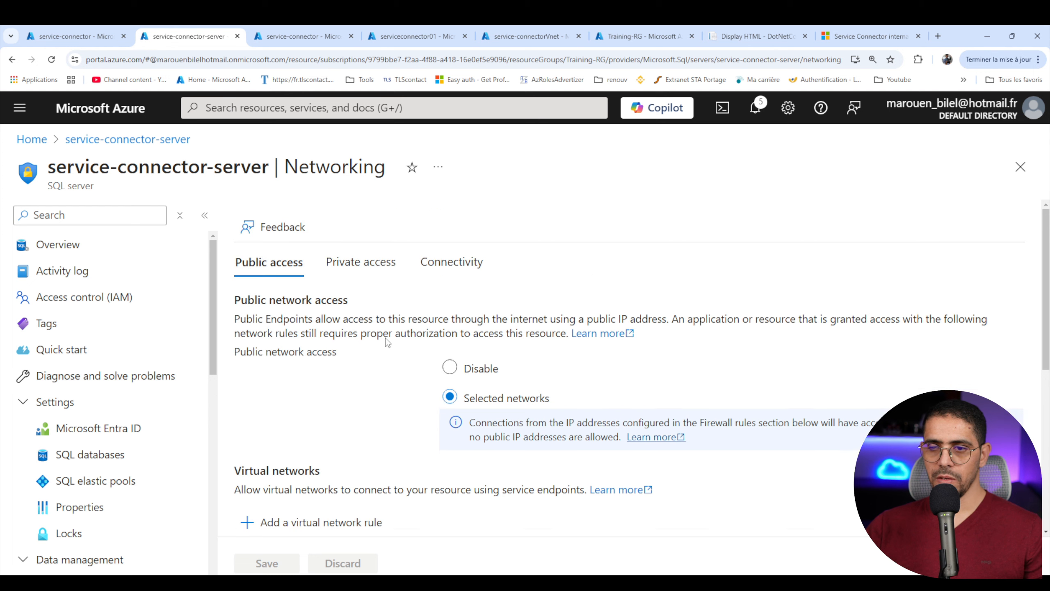
click(376, 272)
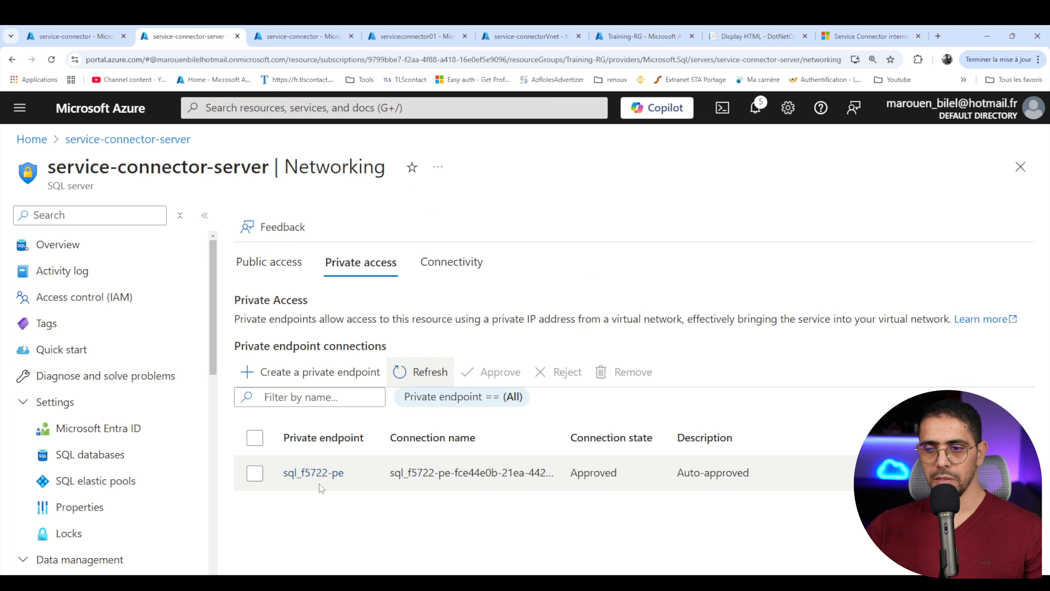
click(622, 473)
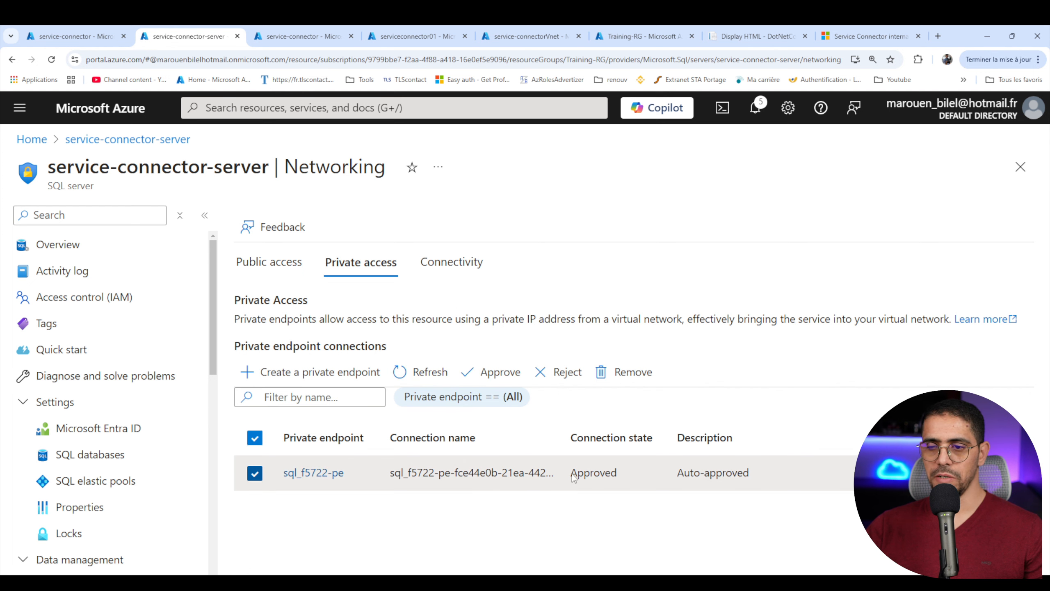
- Disable public network access on the service-connector-server SQL server and save the change
click(285, 267)
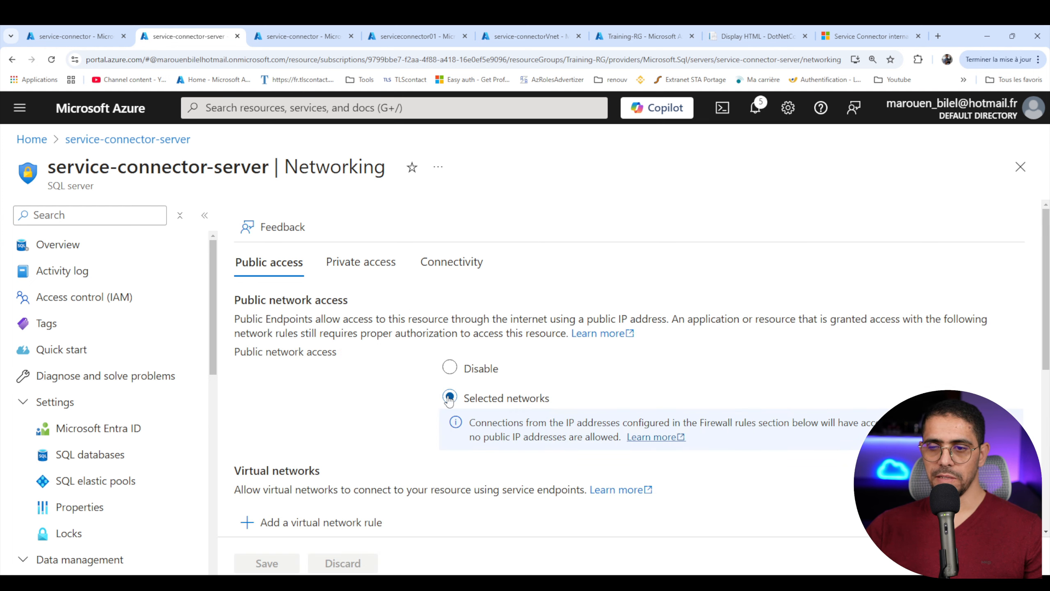
scroll(392, 399, down, 4)
scroll(417, 331, up, 3)
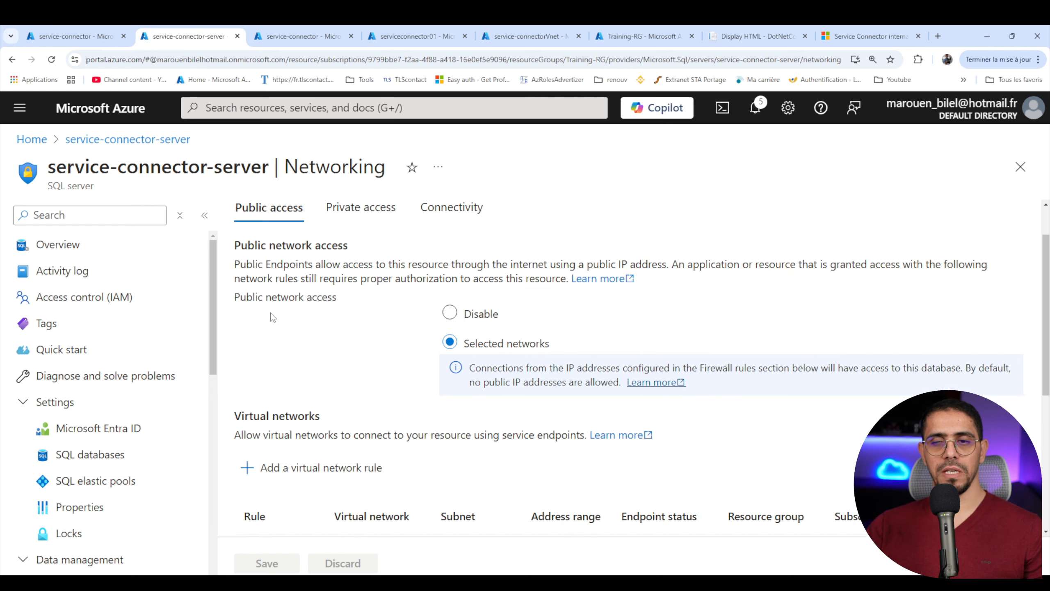
click(450, 315)
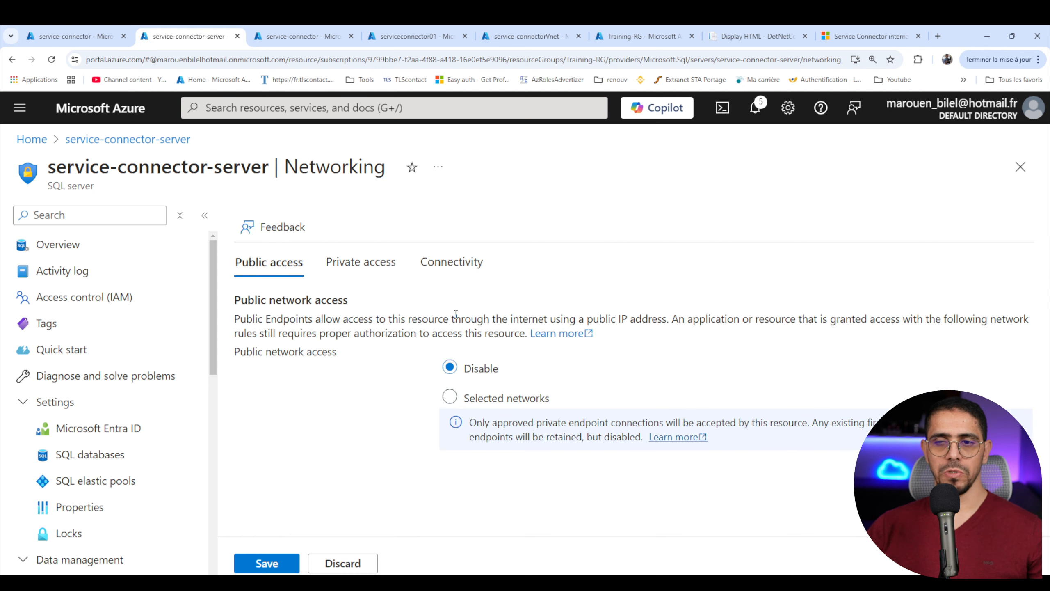
click(283, 555)
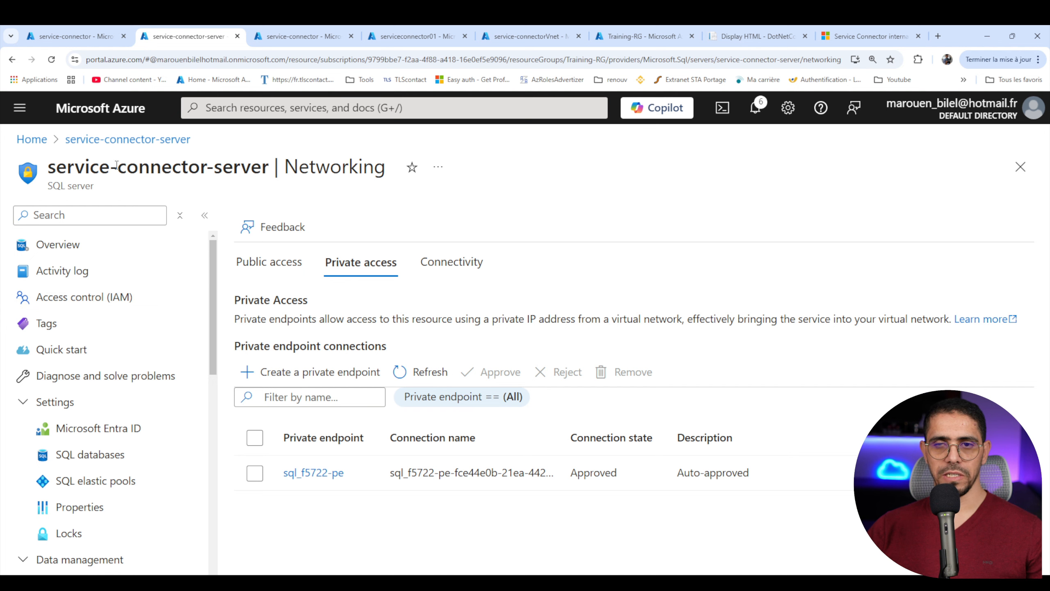
- Open the privatelink.database.windows.net private DNS zone in the Training-RG resource group and examine its virtual network links
click(103, 41)
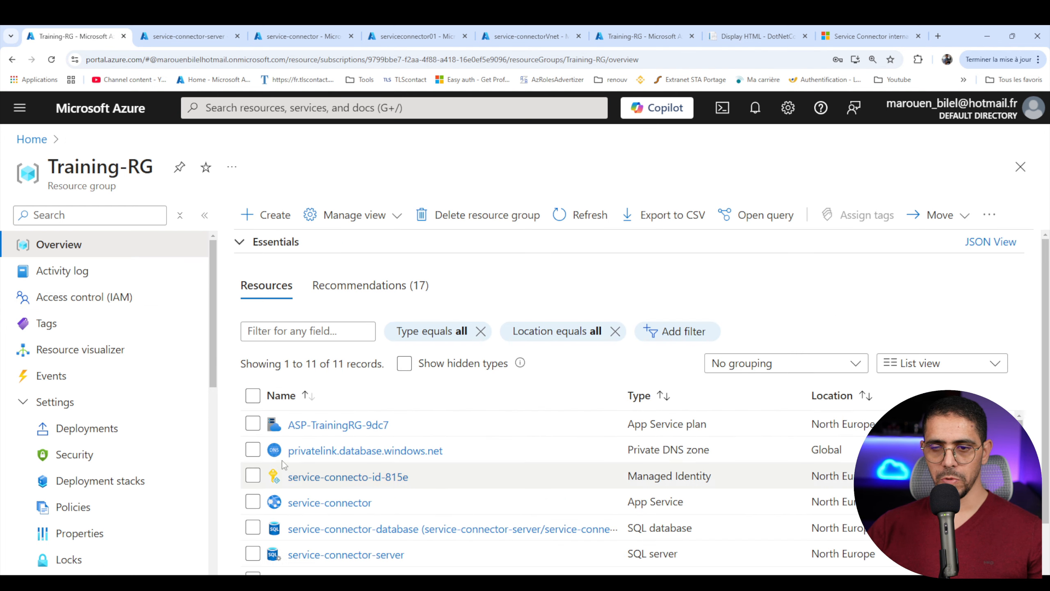
drag(443, 452, 385, 454)
click(350, 453)
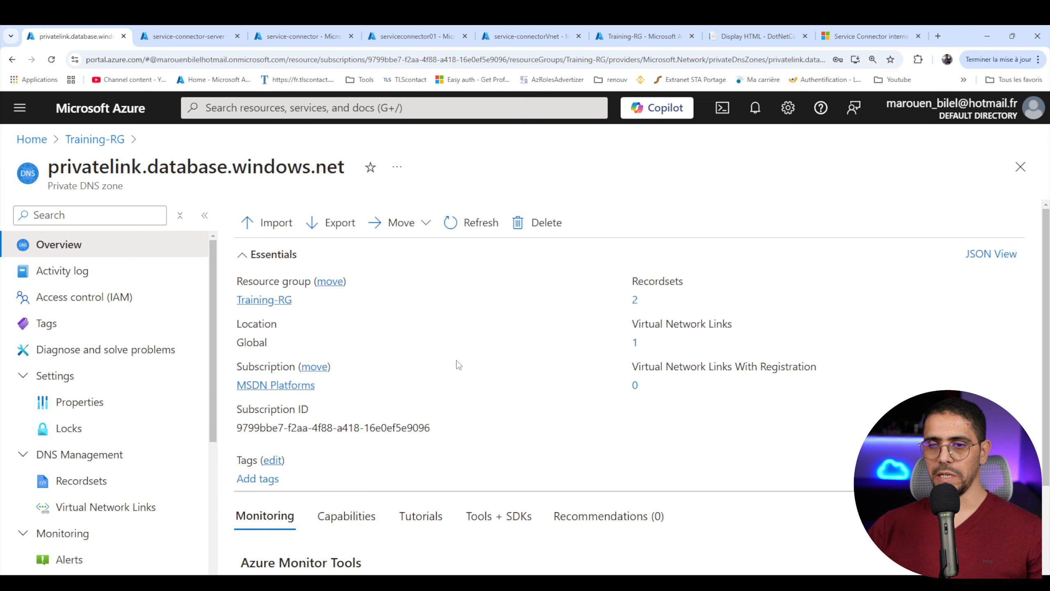
scroll(124, 447, down, 2)
click(105, 452)
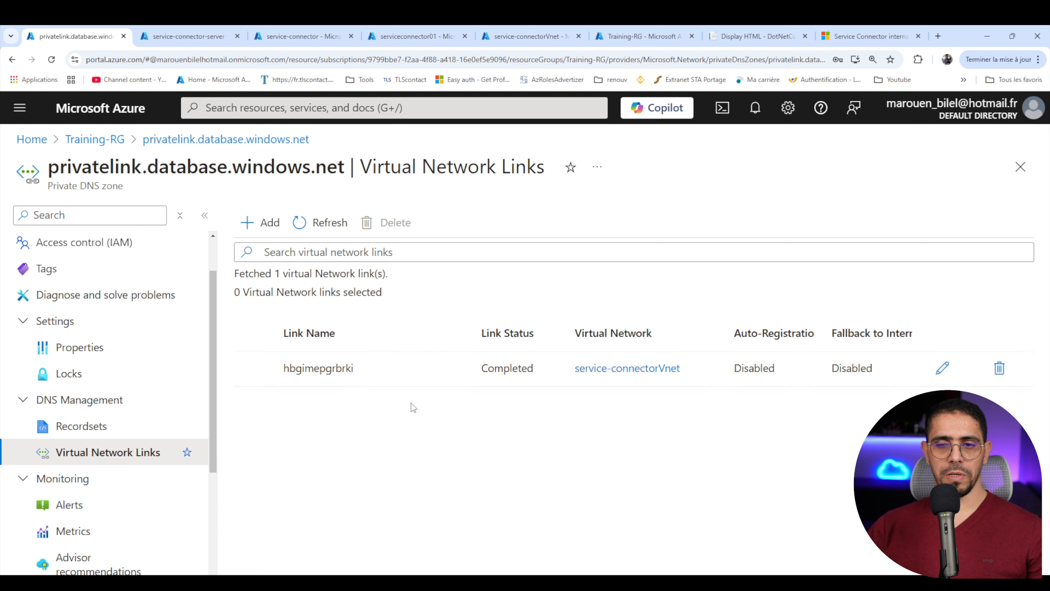
click(681, 370)
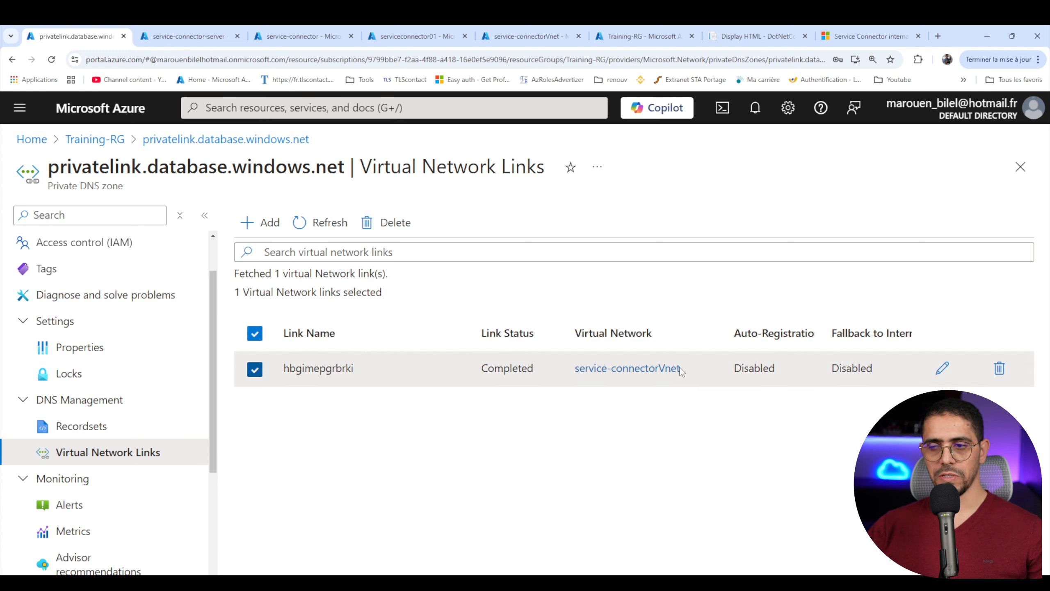
drag(680, 367, 564, 362)
click(363, 388)
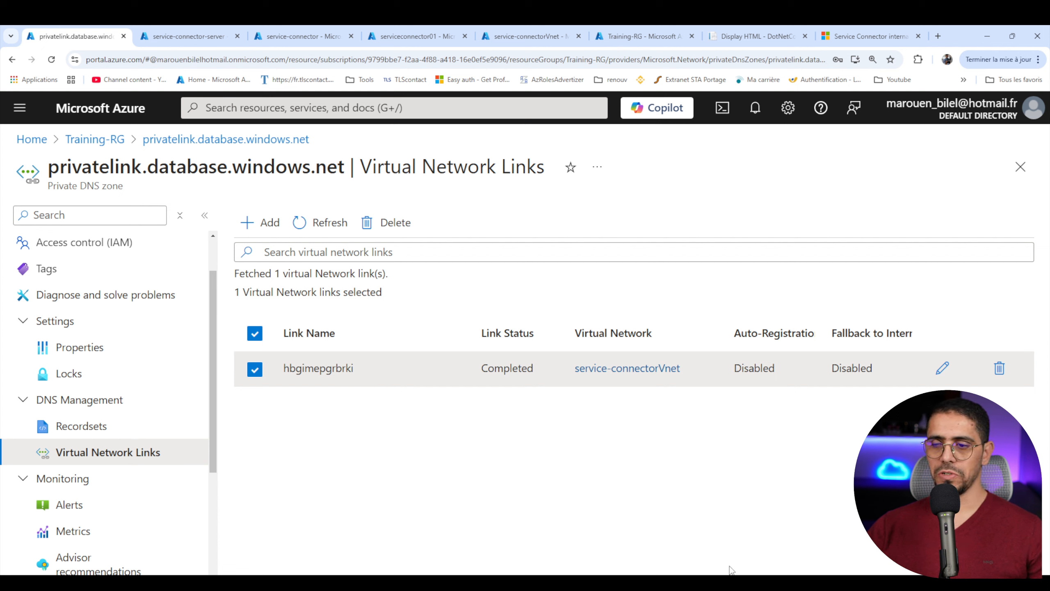
- Switch to the deployed DotNetCoreSqlDb site and load its root page to test the database connection
mouse_move(694, 583)
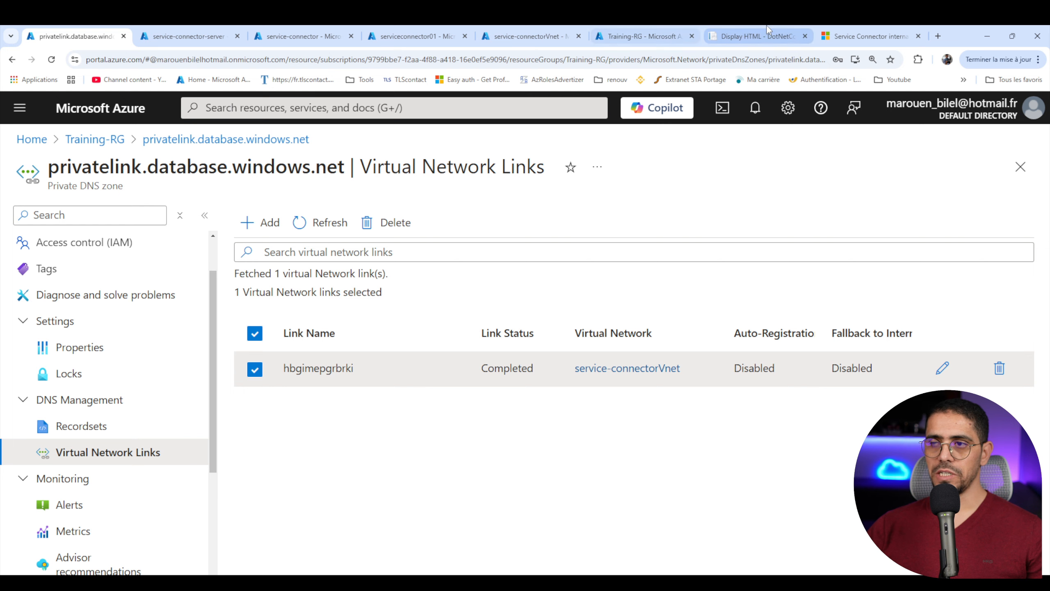
click(756, 36)
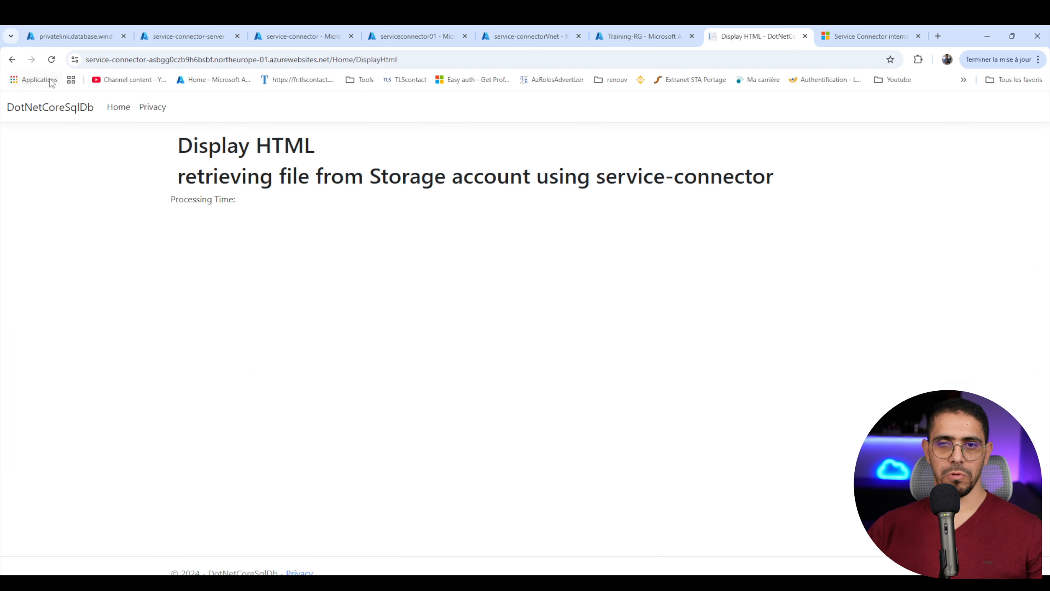
click(52, 59)
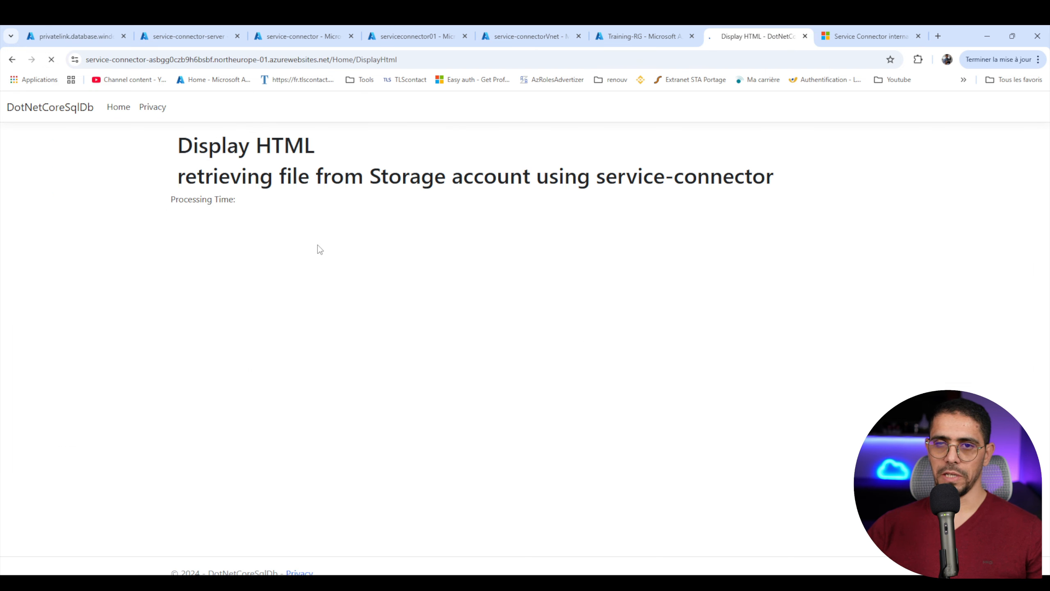
drag(333, 56, 425, 60)
key(BackSpace)
key(Return)
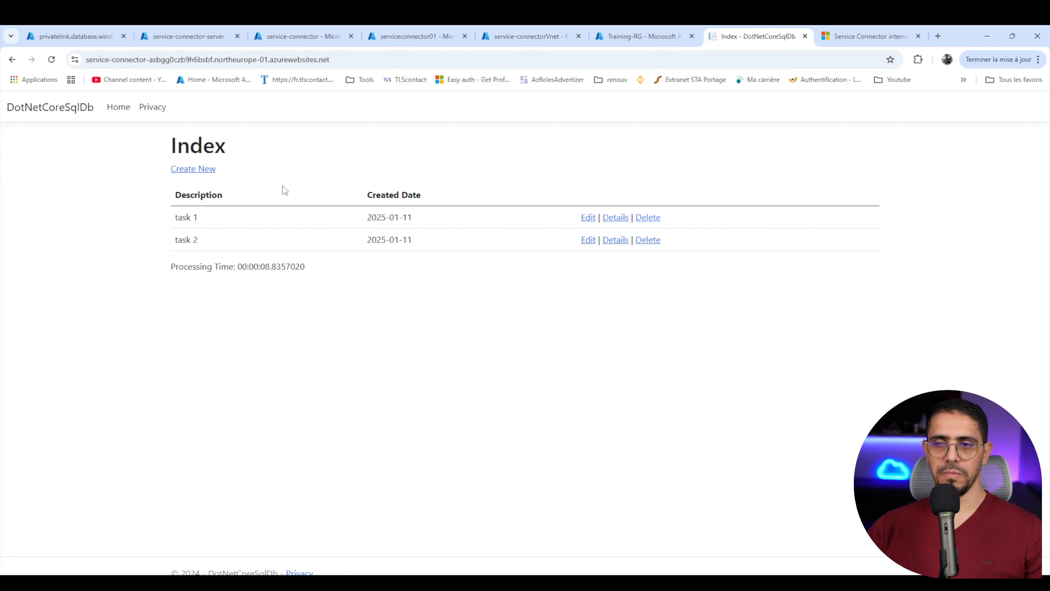
- Create a todo with description "task 3" and created date 12/01/2025, and check it in the todo list
click(189, 168)
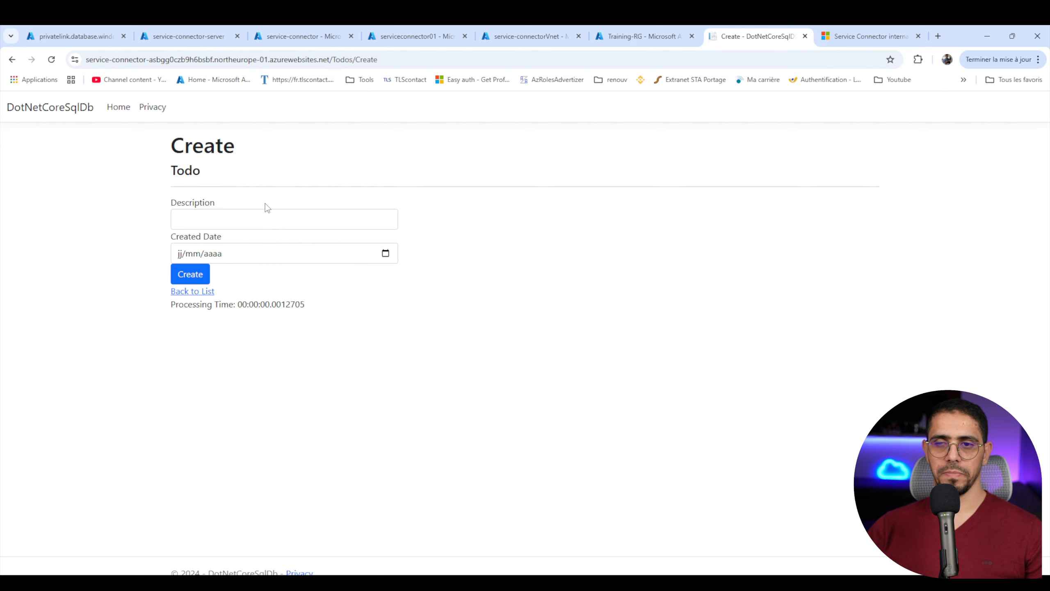
click(264, 218)
click(240, 265)
click(178, 253)
text(12/)
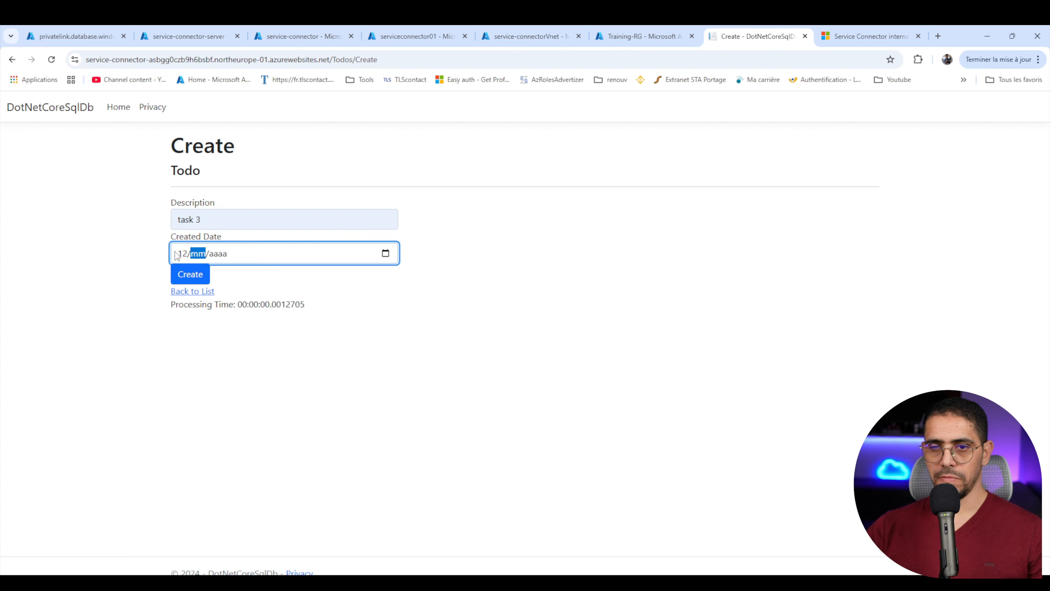
text(01/0002/01/2025)
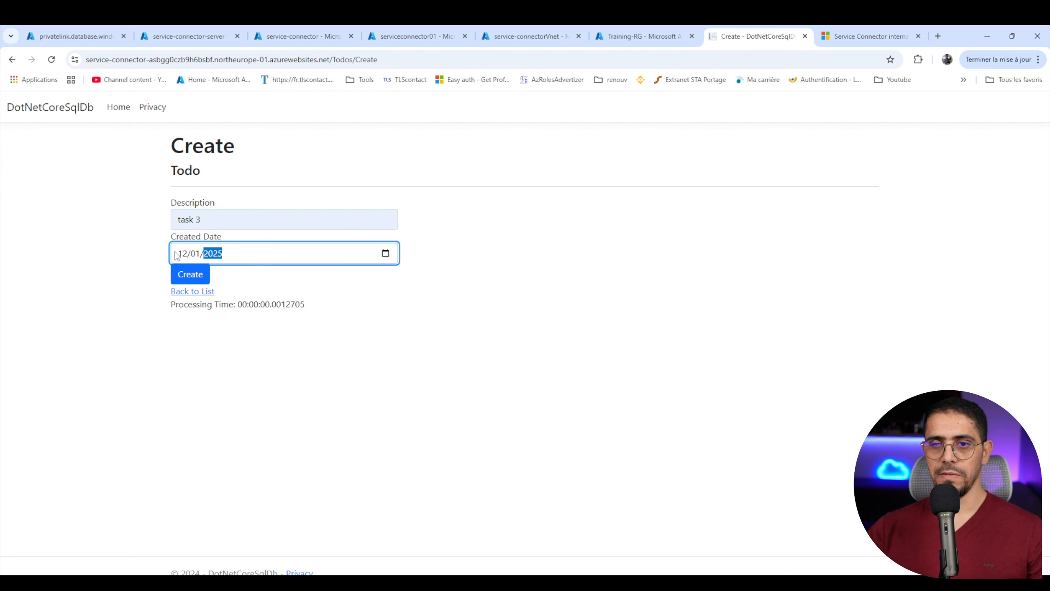
click(191, 274)
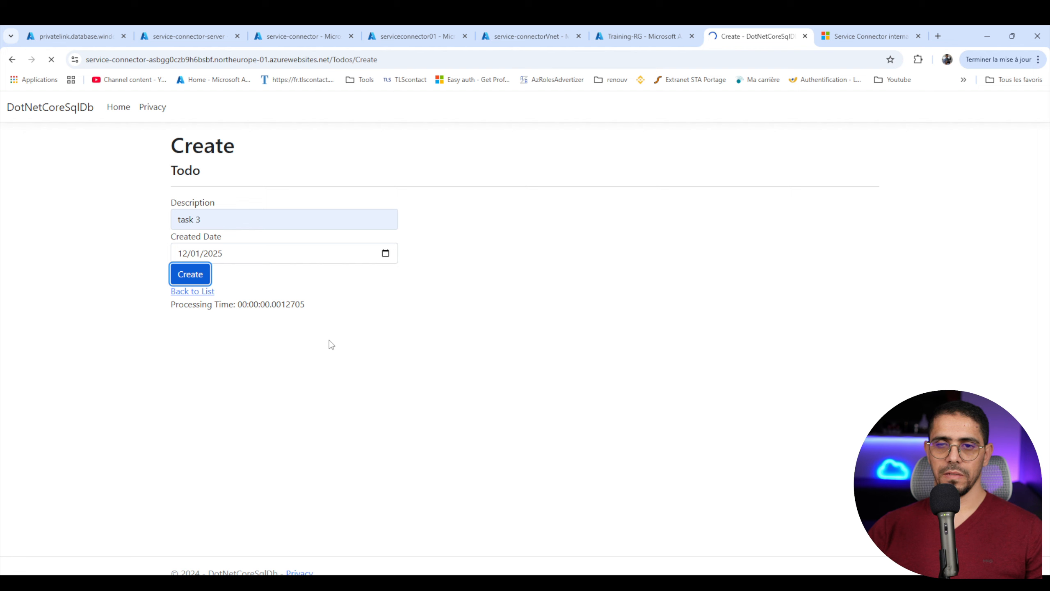
drag(699, 275, 149, 272)
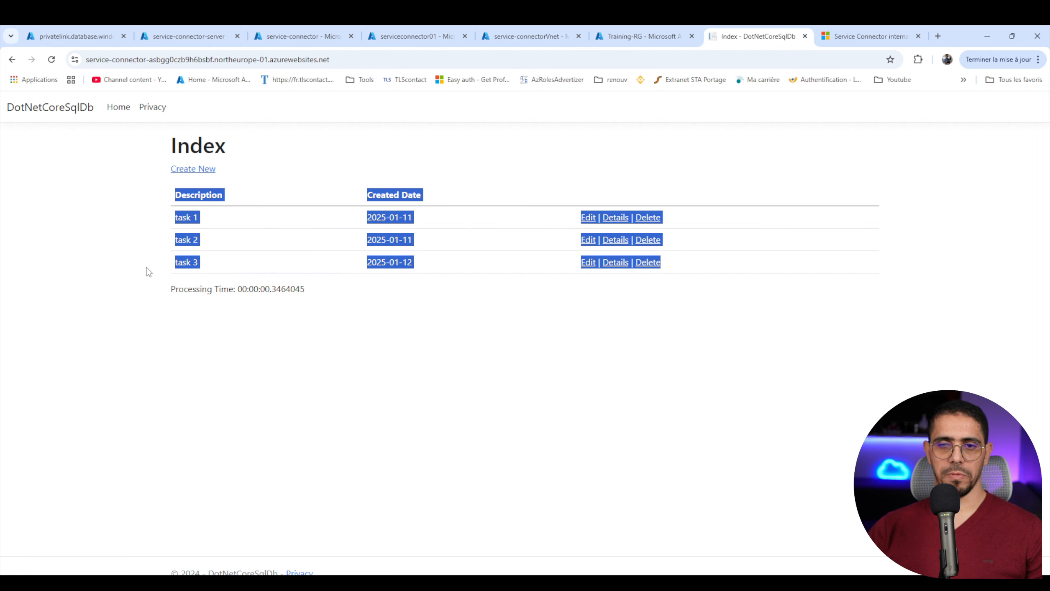
click(309, 332)
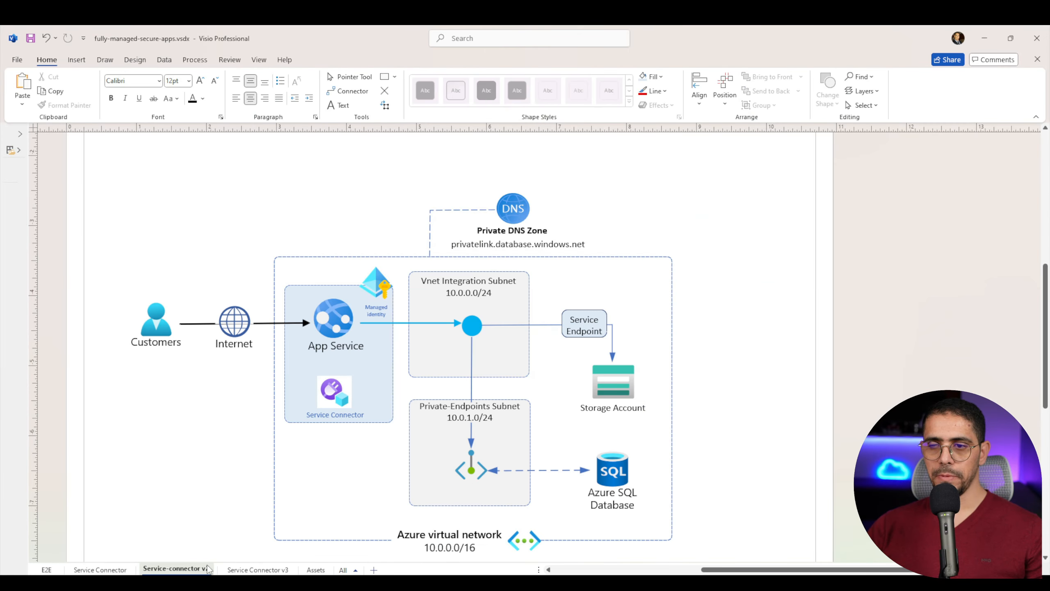
- Review the Service Connector v3 diagram in Visio and inspect the AZURE_SQL_CONNECTIONSTRING value in the service-connector web app's environment variables in the Azure portal
click(259, 571)
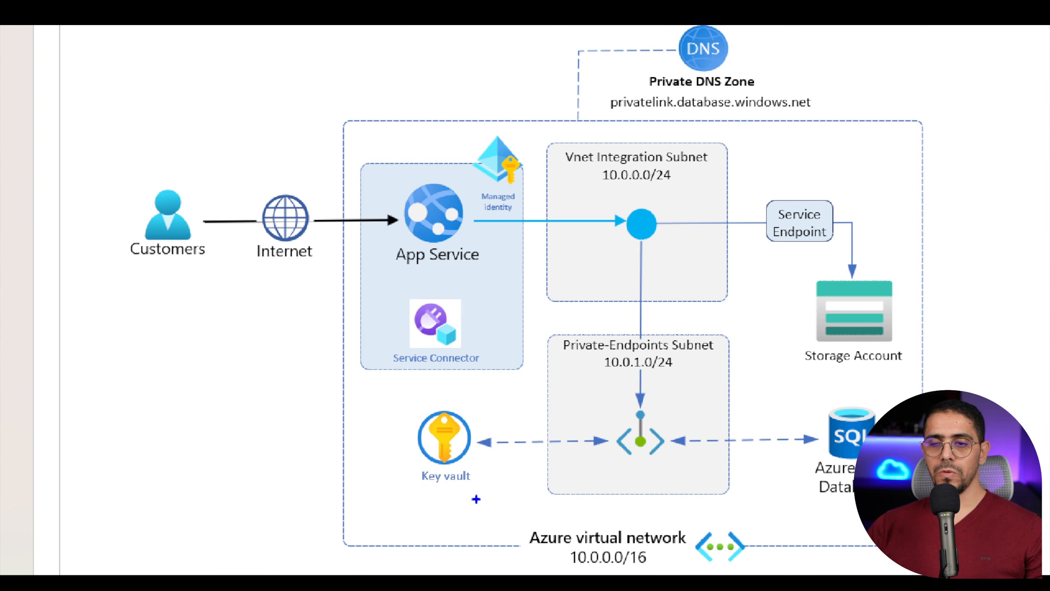
drag(478, 456, 550, 531)
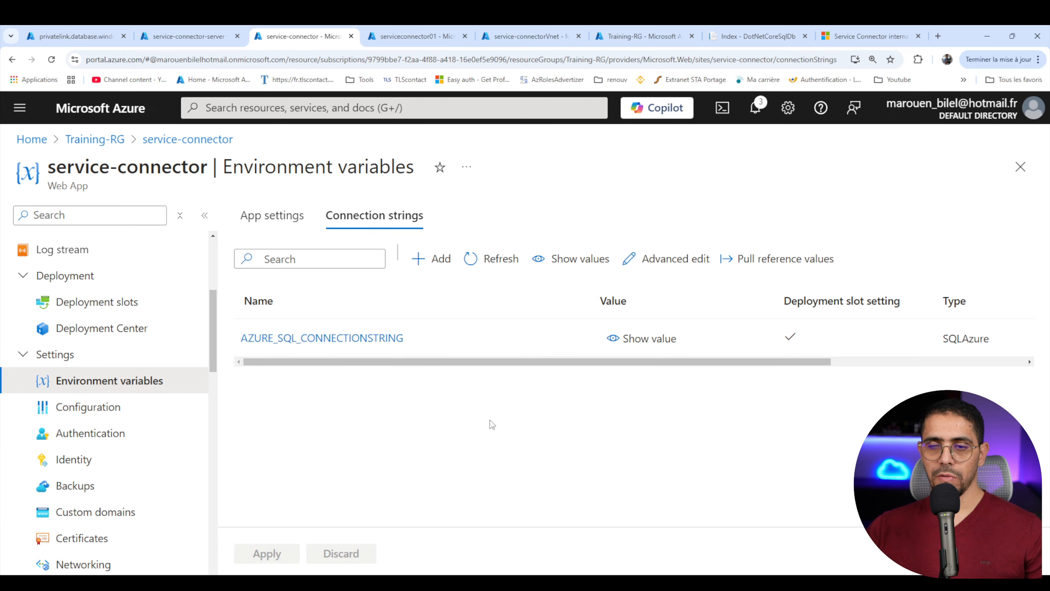
click(316, 340)
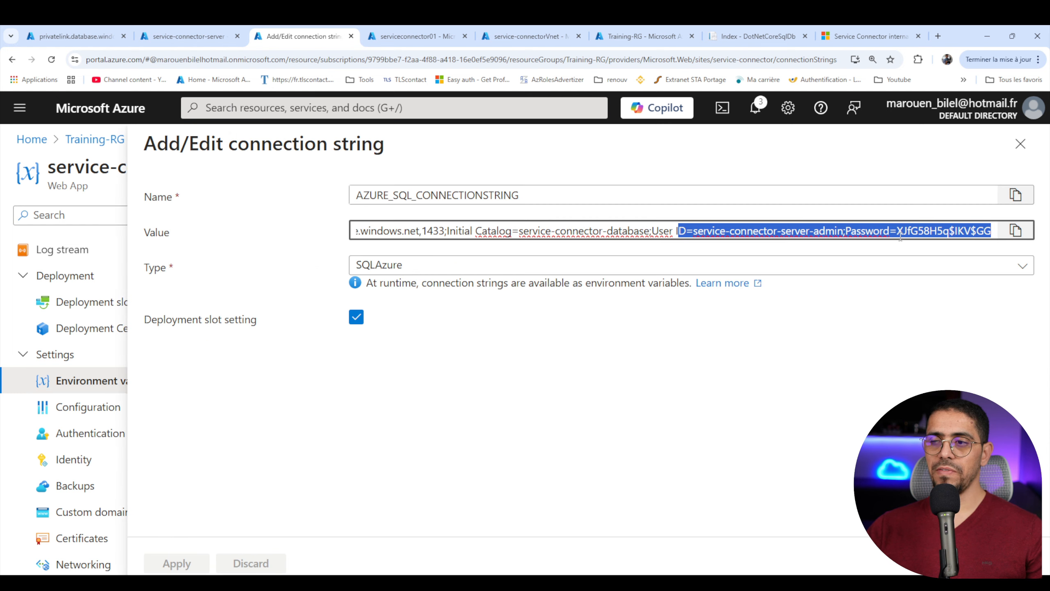
drag(897, 231, 991, 231)
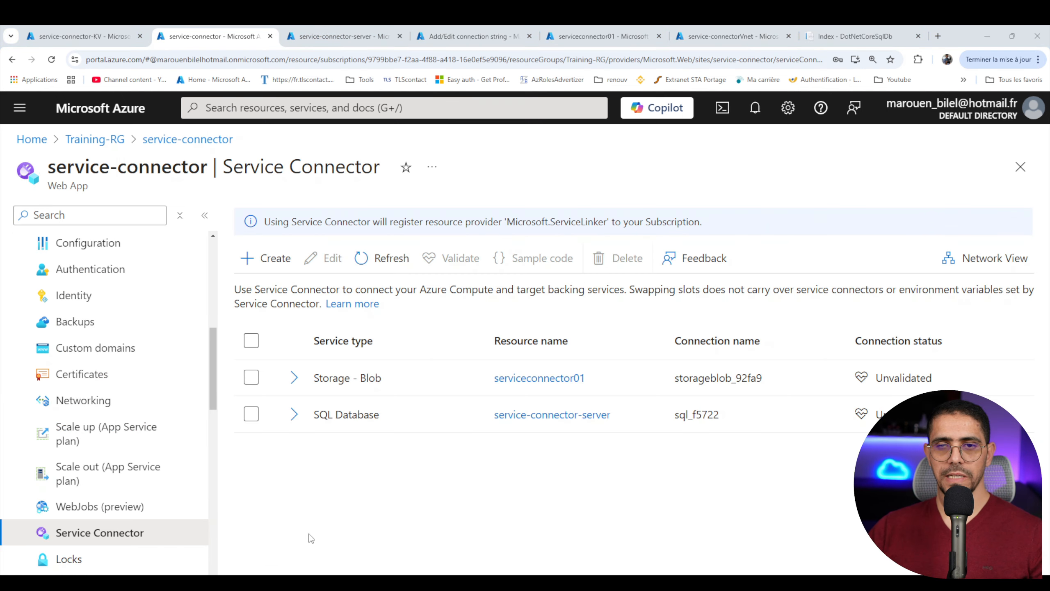
- Edit the web app's SQL Database service connection and enable Store Secret In Key Vault in its authentication settings
click(252, 413)
click(331, 257)
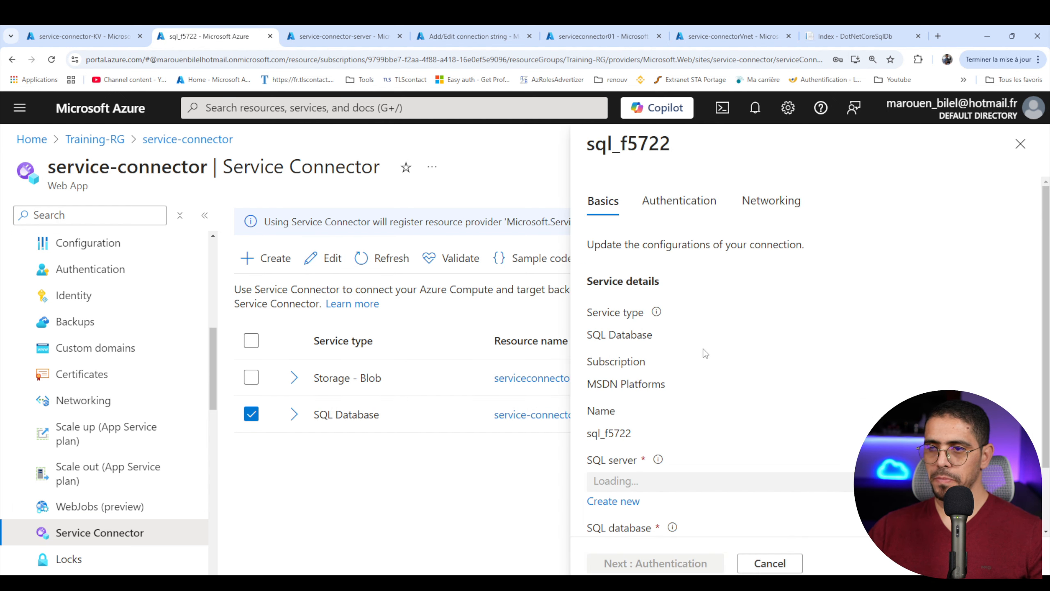
click(695, 203)
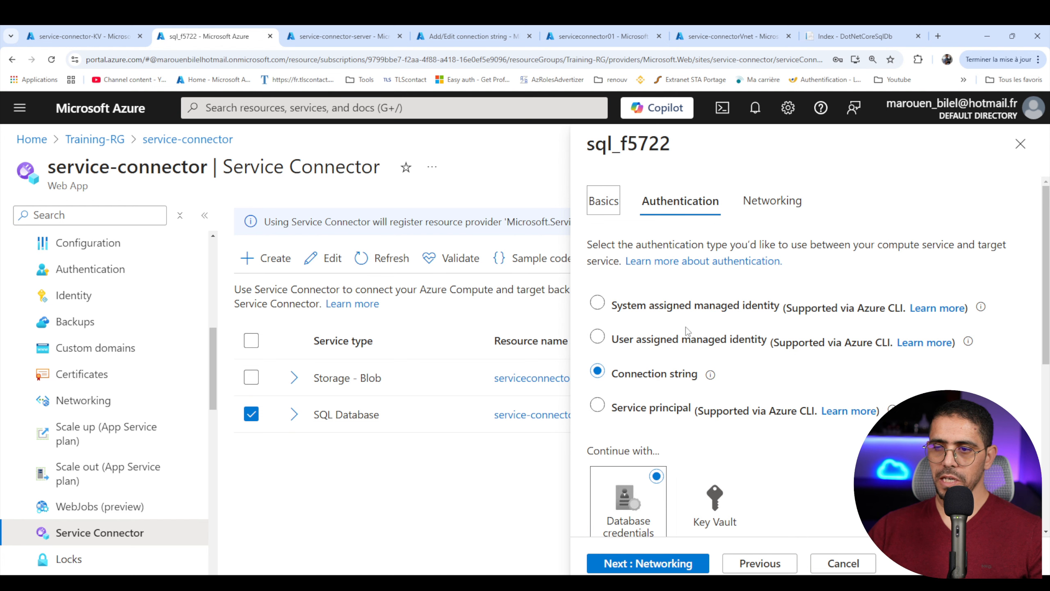
scroll(634, 374, down, 6)
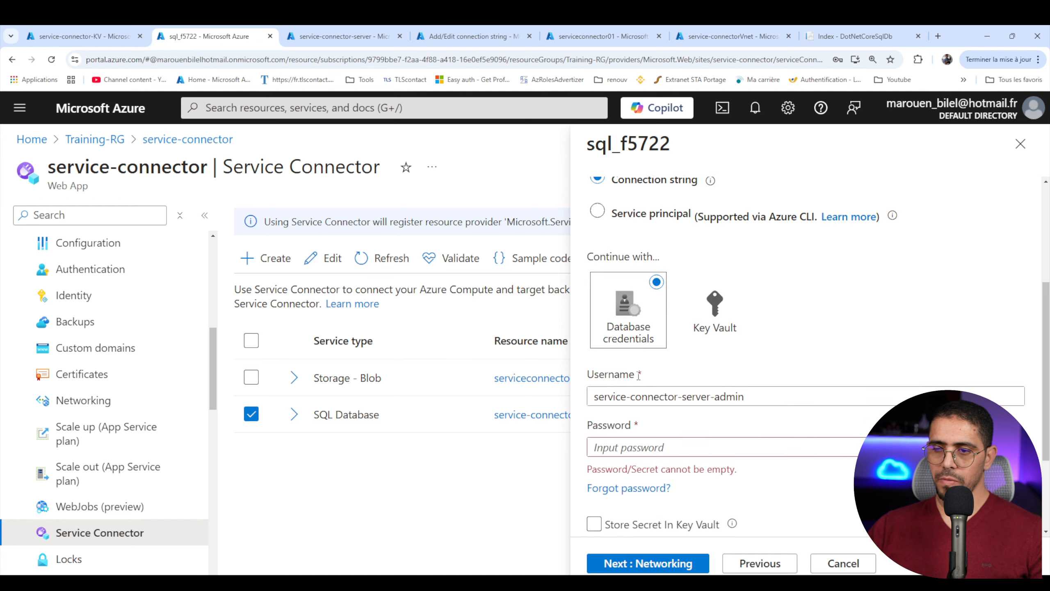
scroll(626, 362, down, 2)
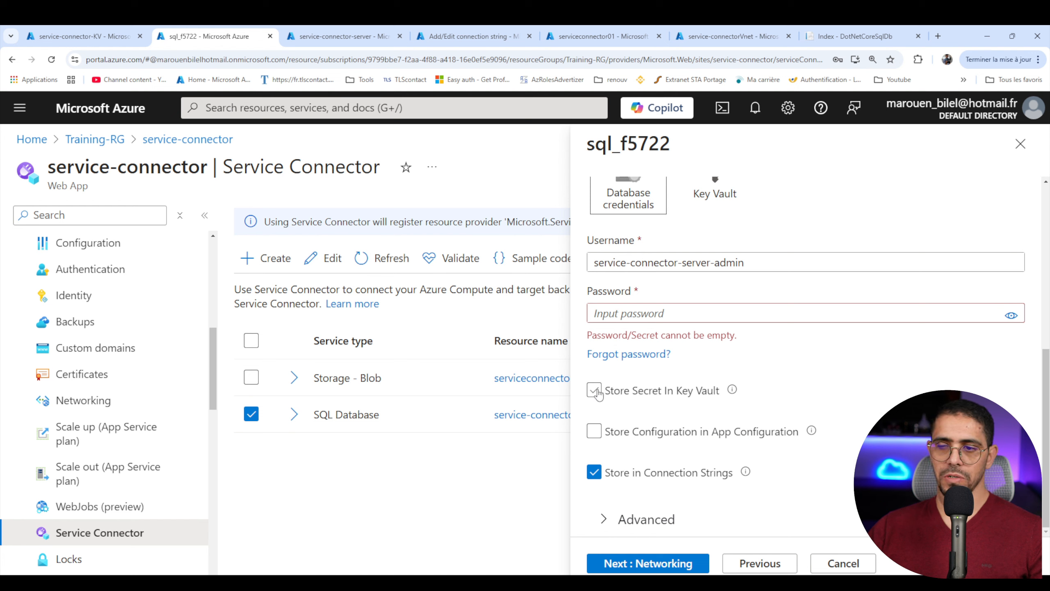
scroll(597, 394, up, 8)
scroll(599, 393, down, 8)
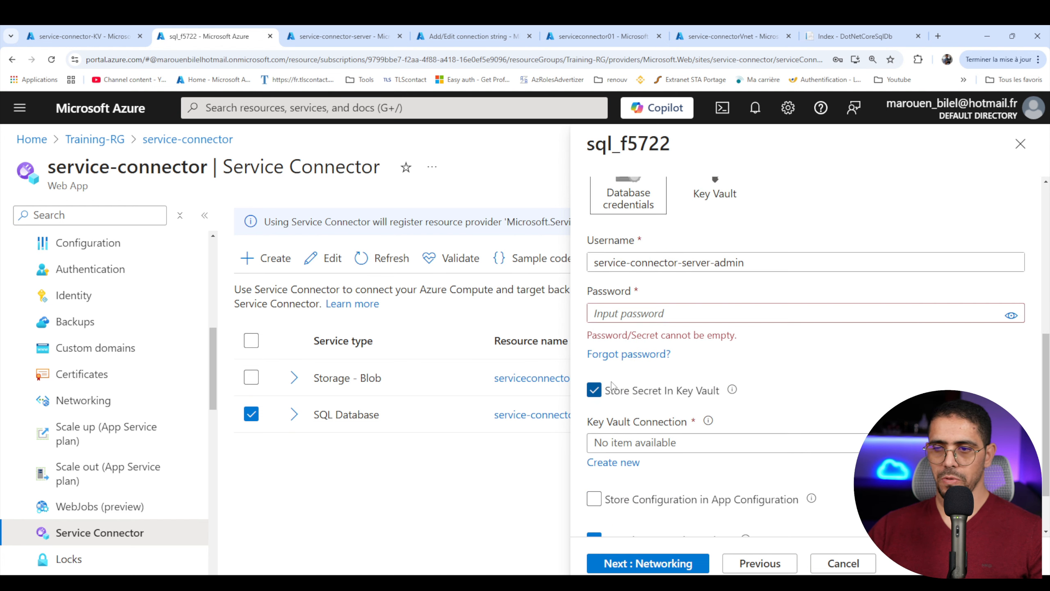
scroll(618, 375, down, 2)
click(634, 375)
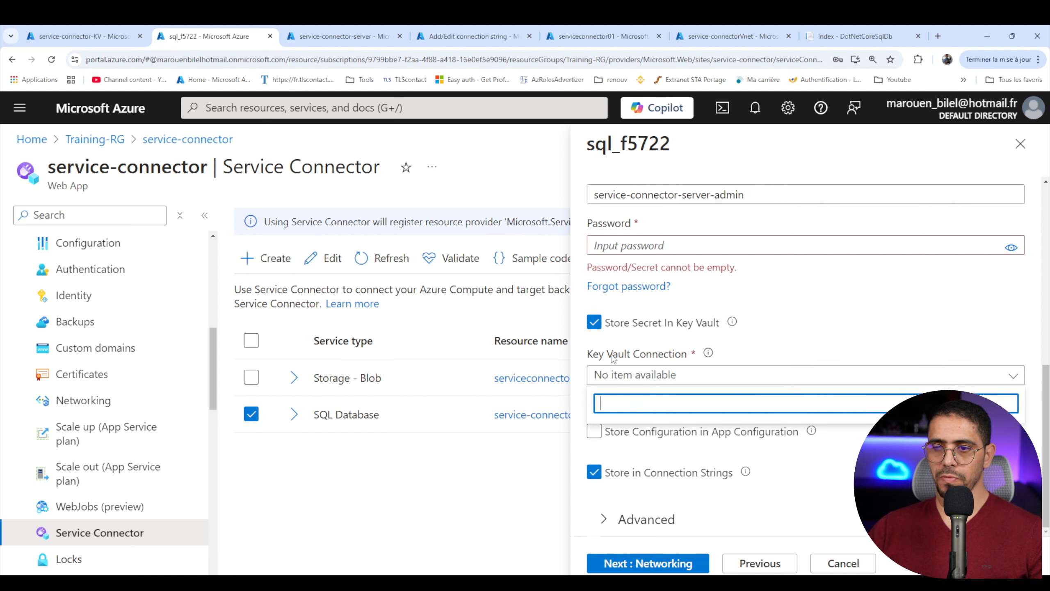
click(675, 362)
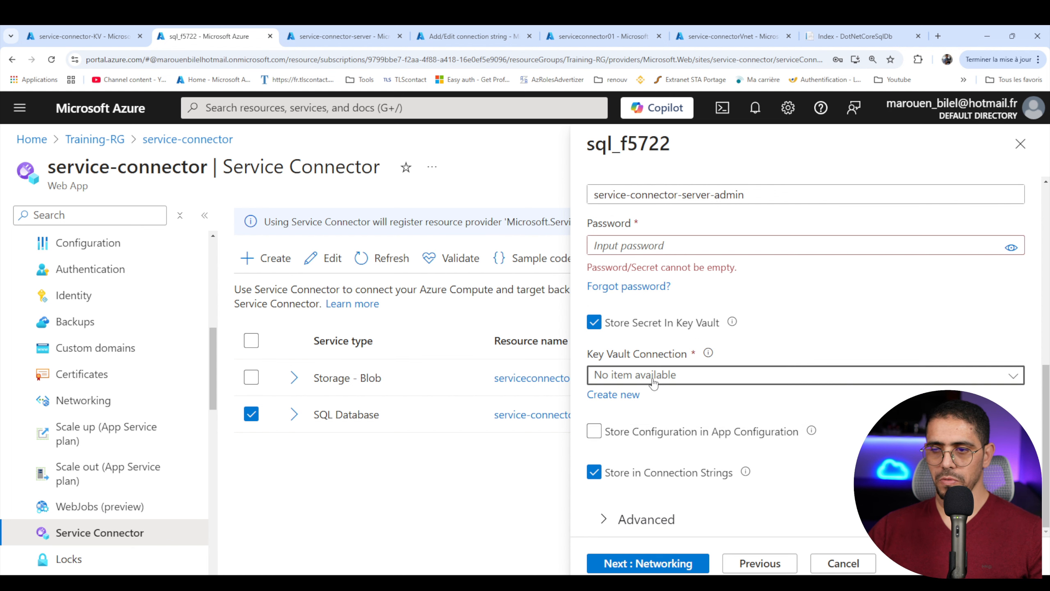
- Create a new Key Vault connection to service-connector-KV with client type .NET, using Private Link with the kv-pe private endpoint
click(619, 395)
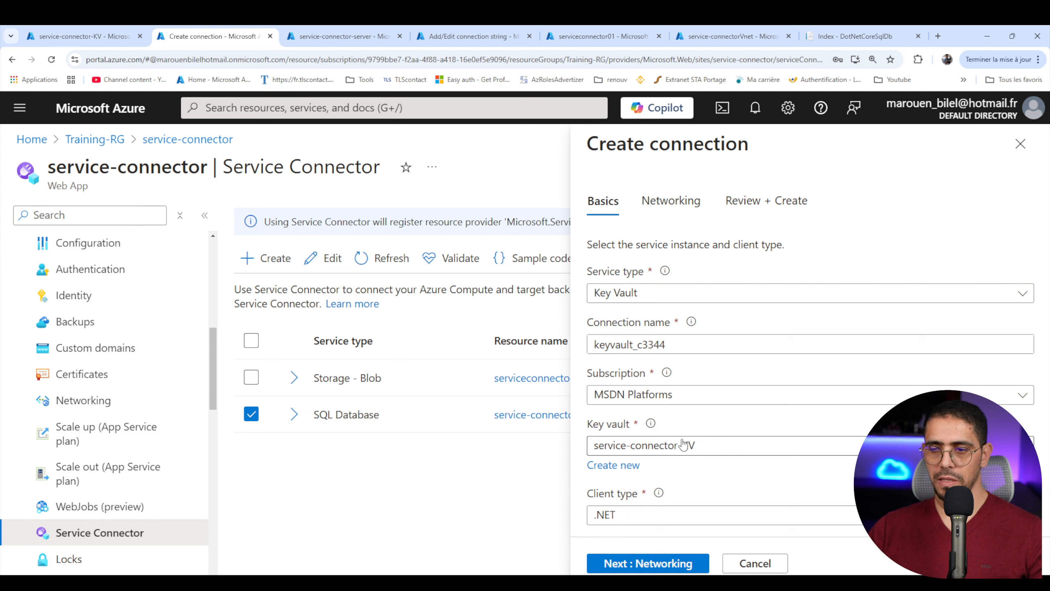
click(641, 569)
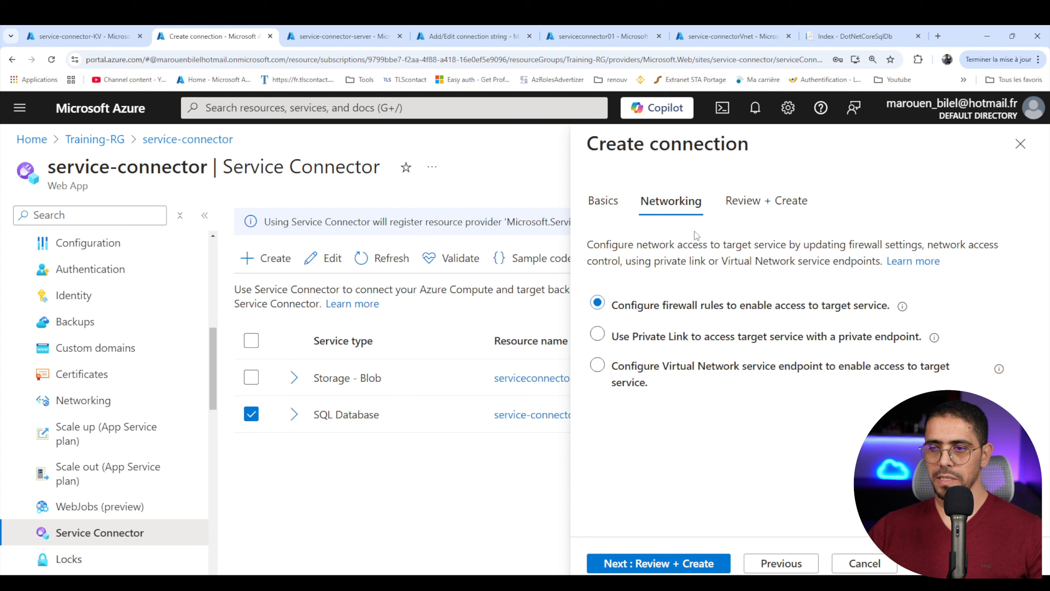
click(670, 344)
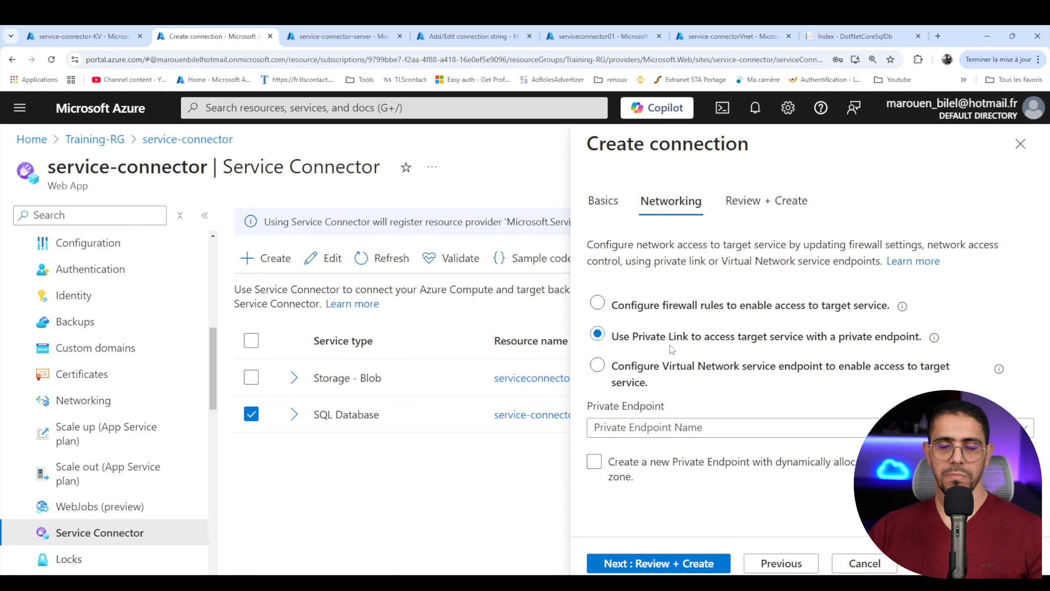
click(675, 429)
click(662, 451)
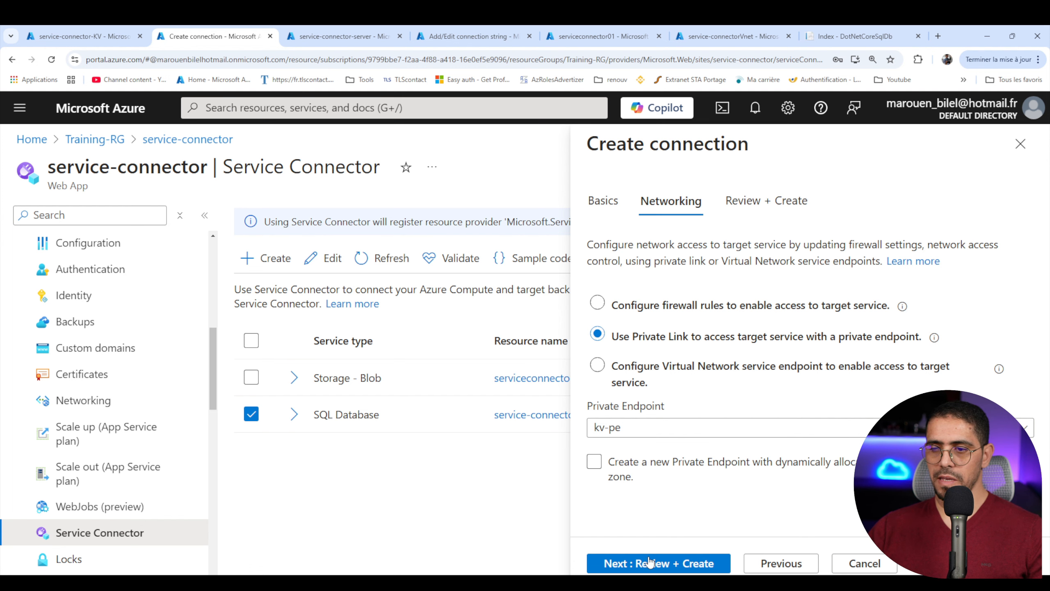
click(649, 562)
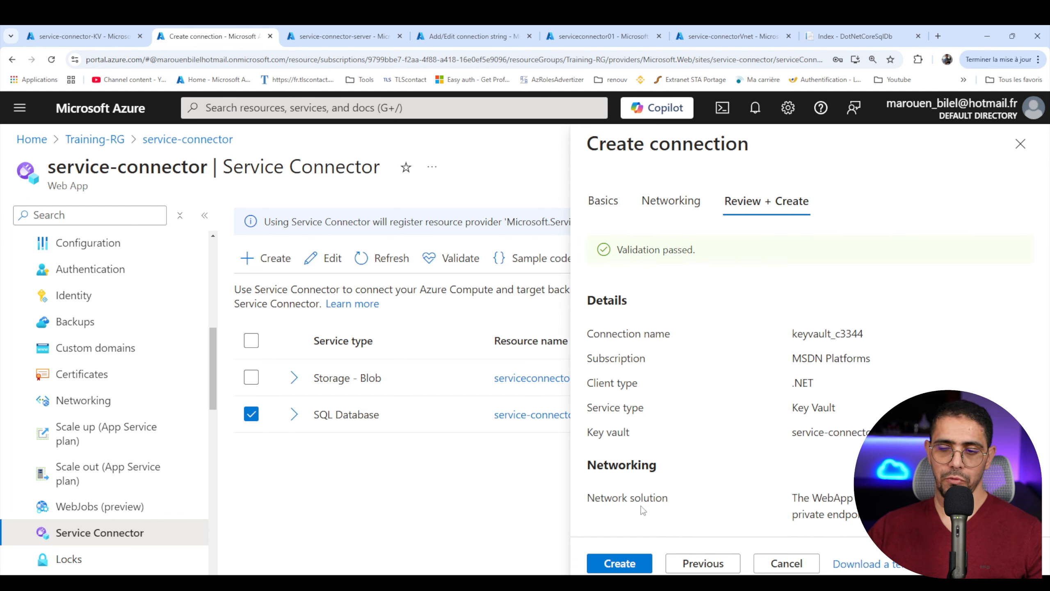
click(619, 564)
click(813, 447)
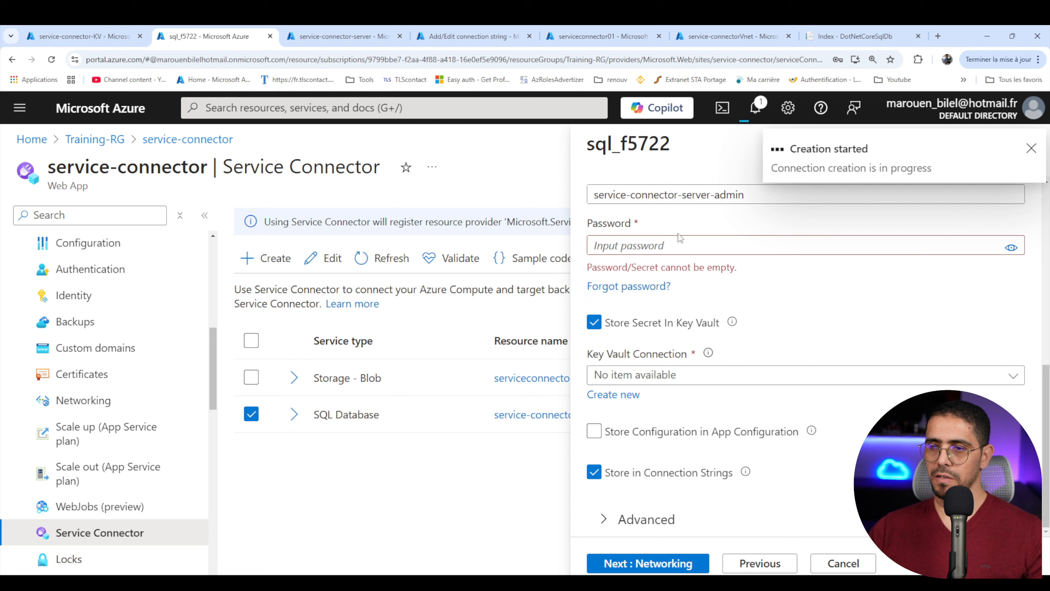
- Paste the database password into the SQL connection's authentication settings and check the Key Vault connection and portal notifications
click(654, 252)
key(ctrl+v)
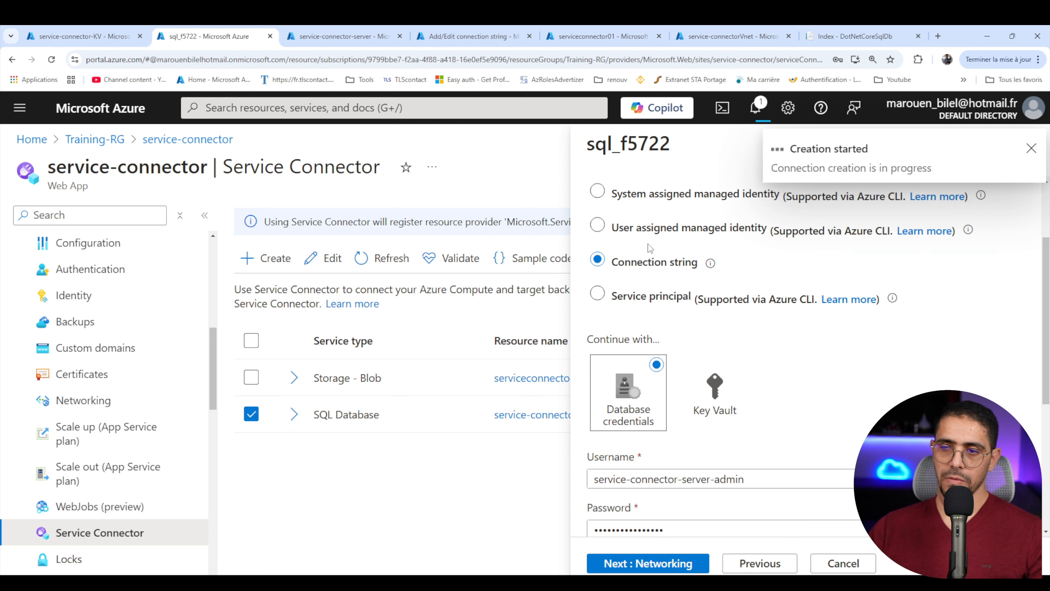
scroll(645, 414, down, 3)
scroll(621, 455, down, 2)
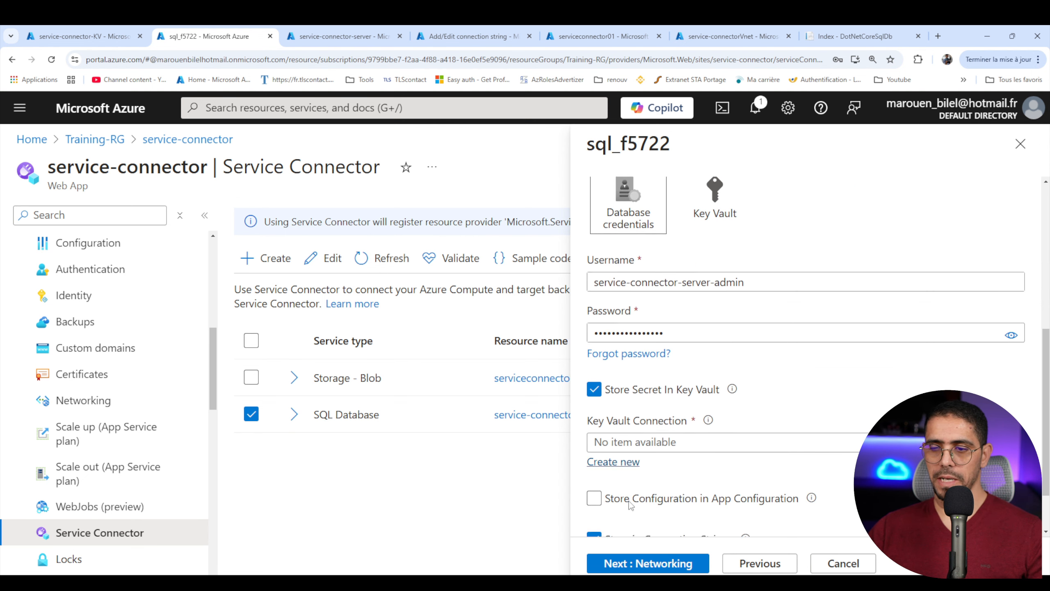
scroll(649, 517, up, 2)
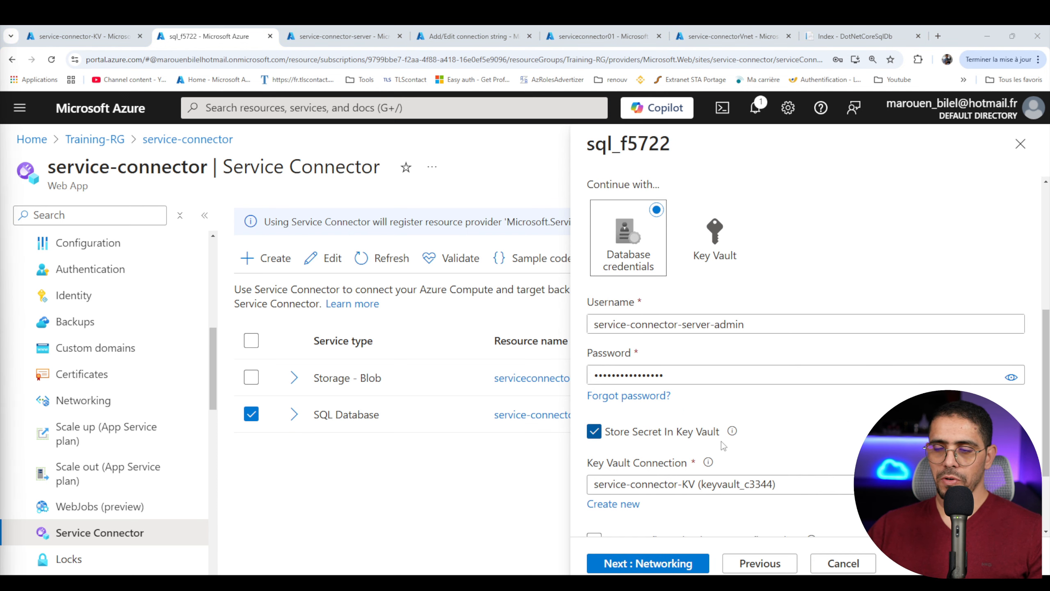
click(759, 110)
click(759, 111)
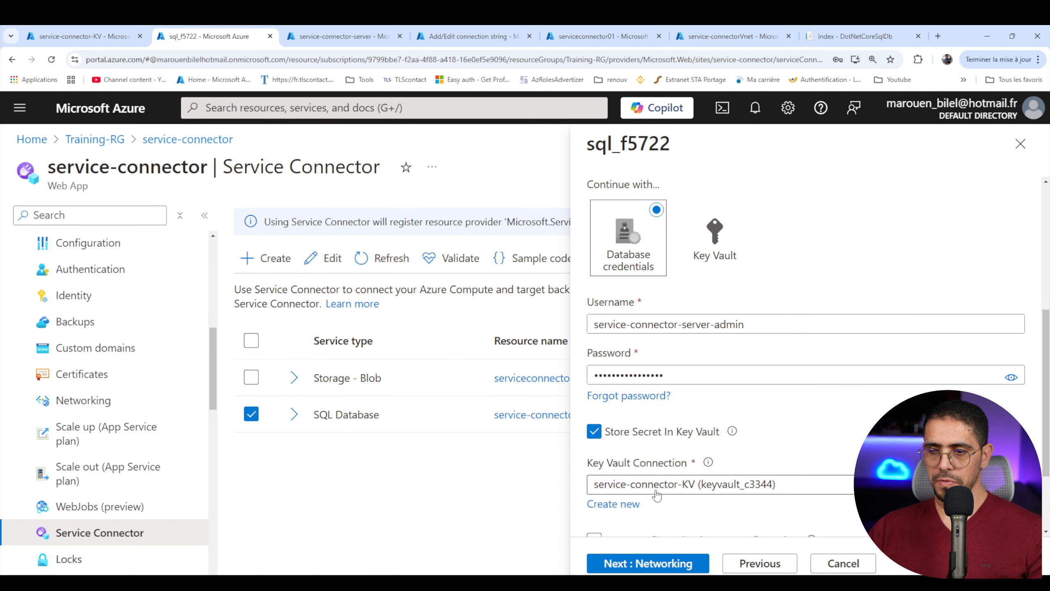
- Set the SQL connection's networking to skip network configuration because both resources are in the virtual network, and save the connection
click(650, 564)
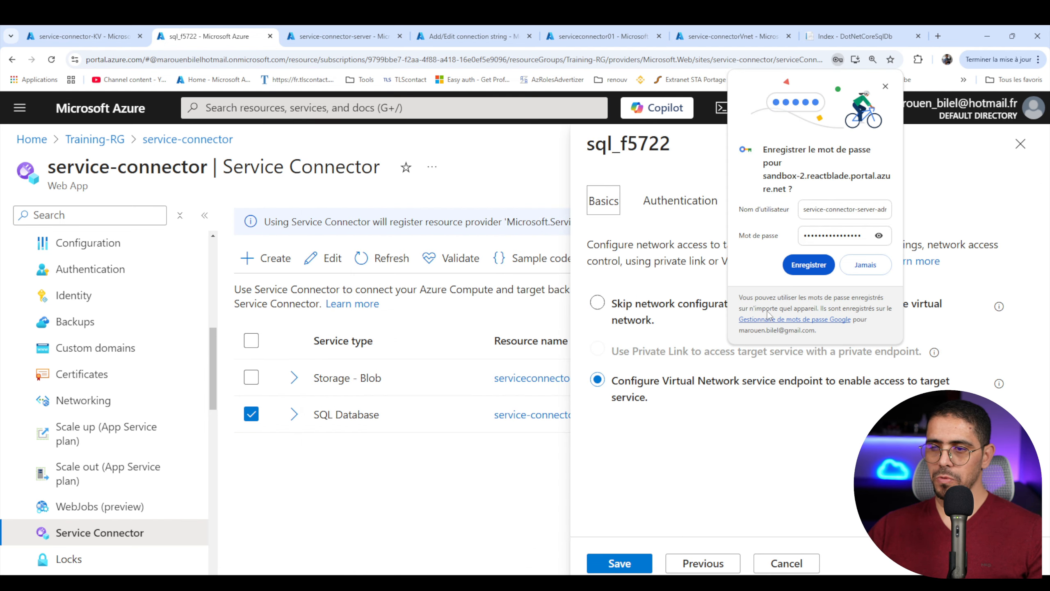
click(633, 309)
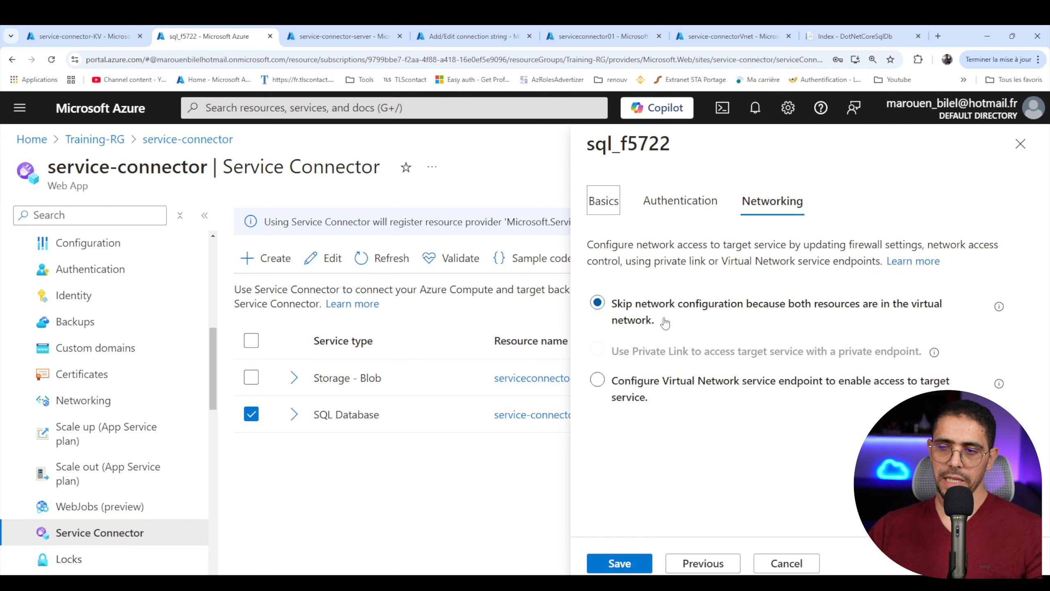
click(623, 563)
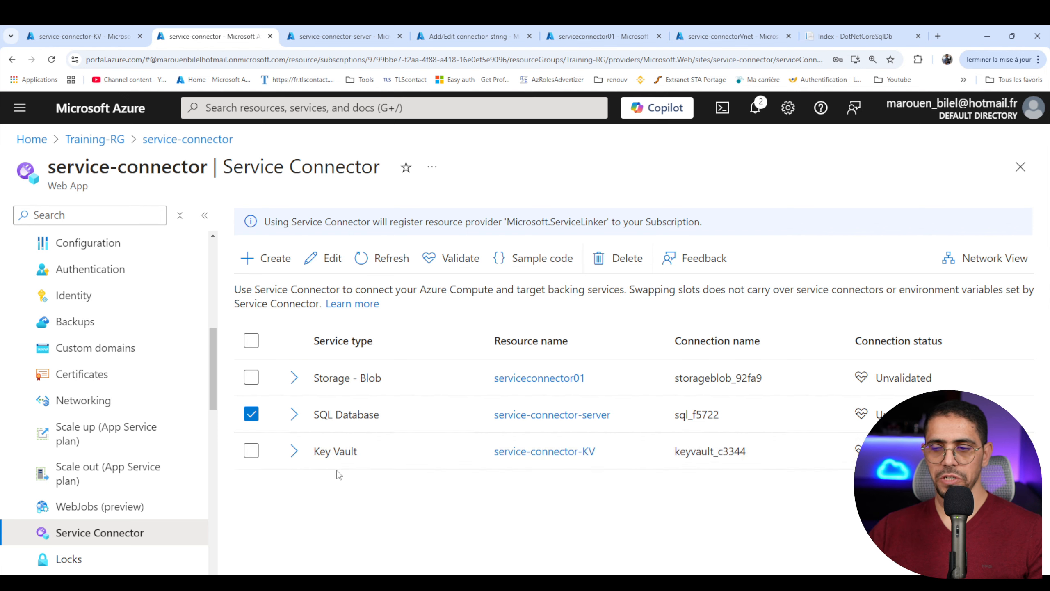
- Refresh the web app's connection strings and inspect the updated value of AZURE_SQL_CONNECTIONSTRING
click(344, 36)
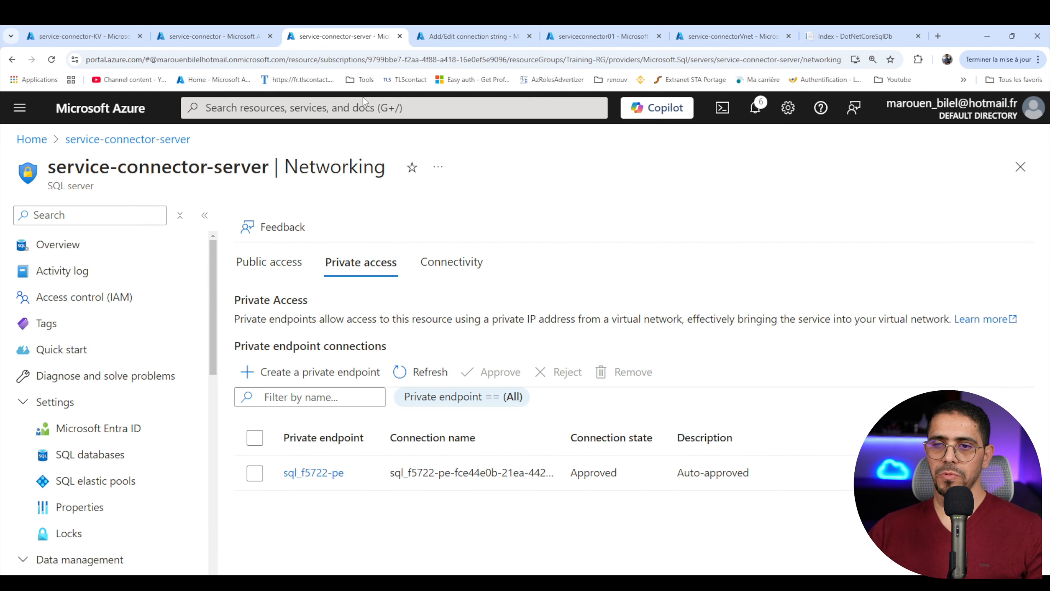
click(467, 36)
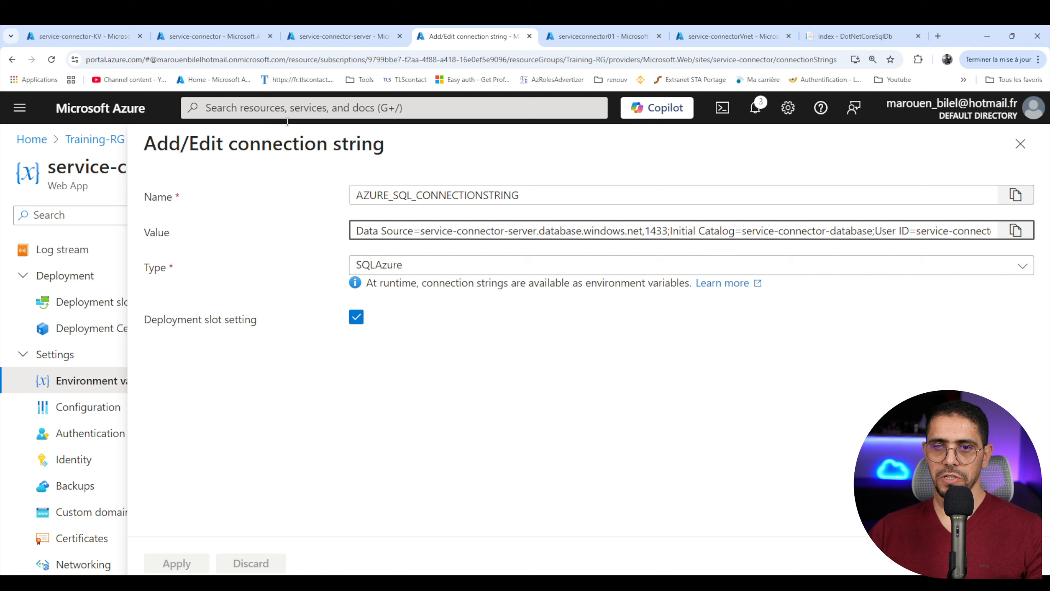
click(1021, 144)
click(492, 258)
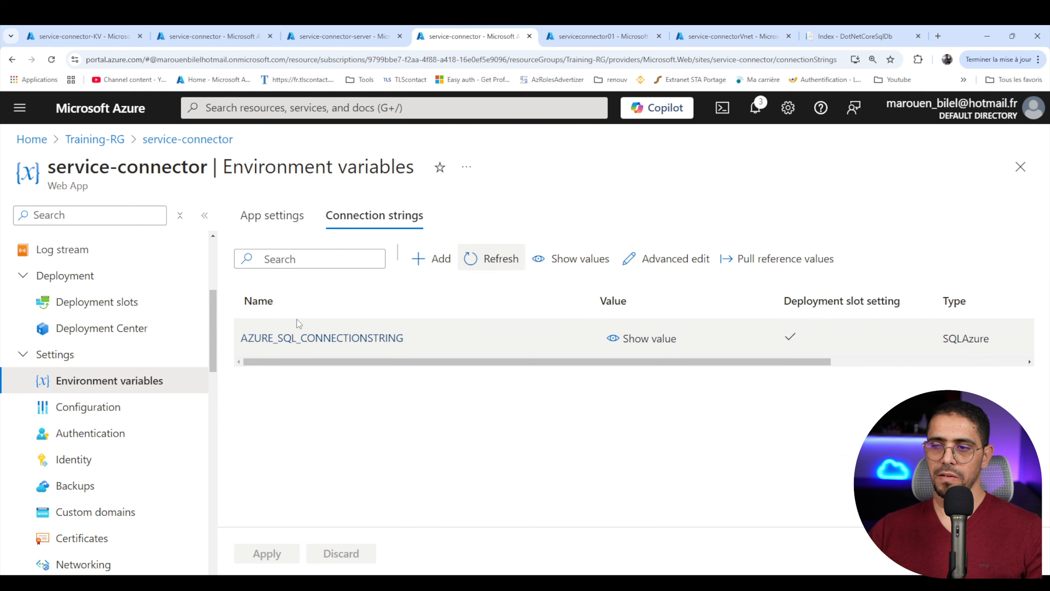
click(306, 337)
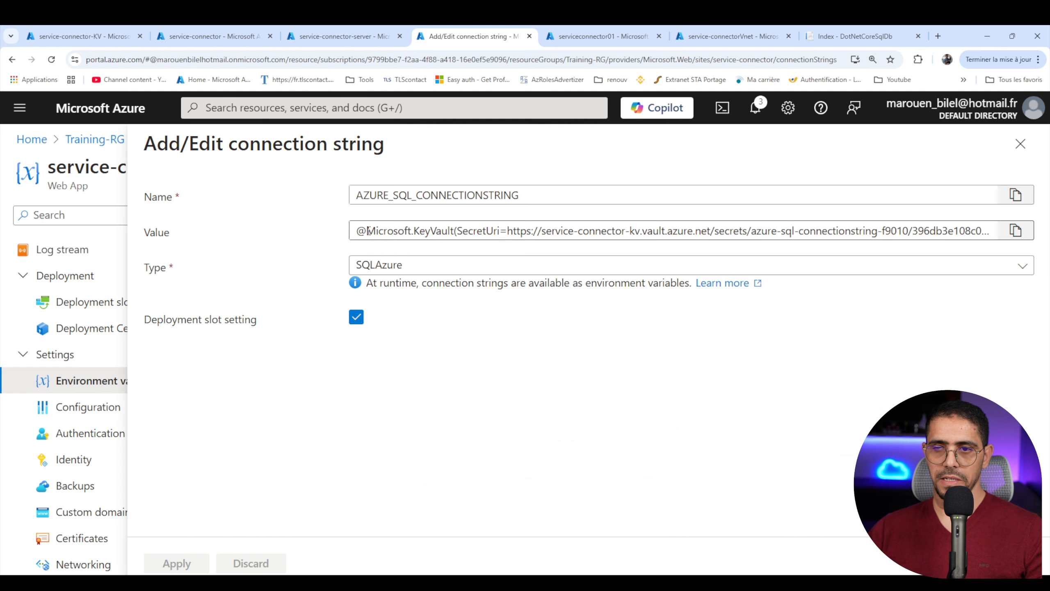
drag(368, 230, 992, 230)
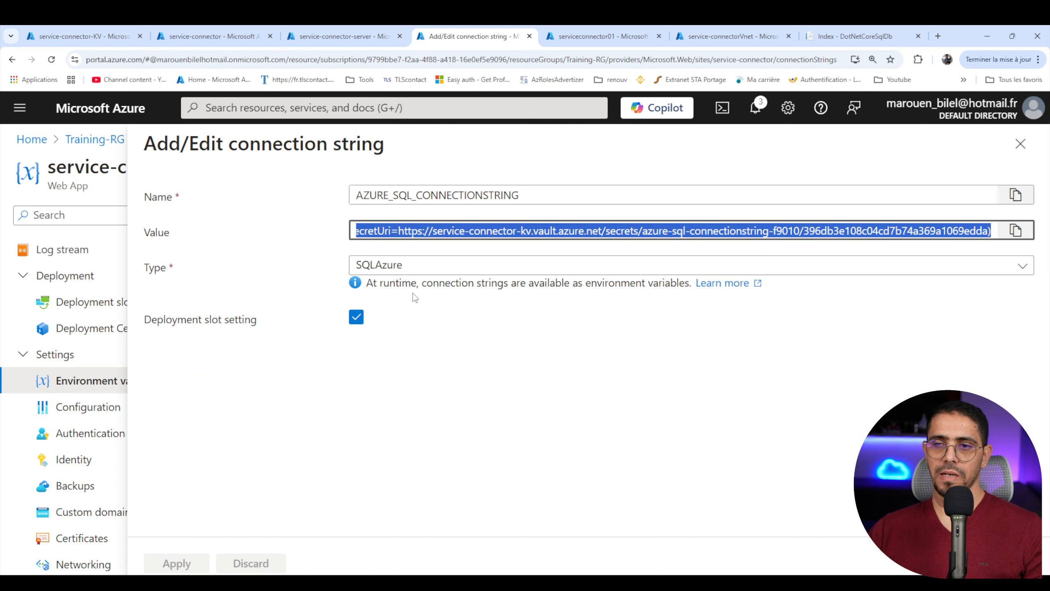
- Examine the Key Vault reference in AZURE_SQL_CONNECTIONSTRING, close the connection string without changes, and view the service-connector-KV vault's overview
click(496, 339)
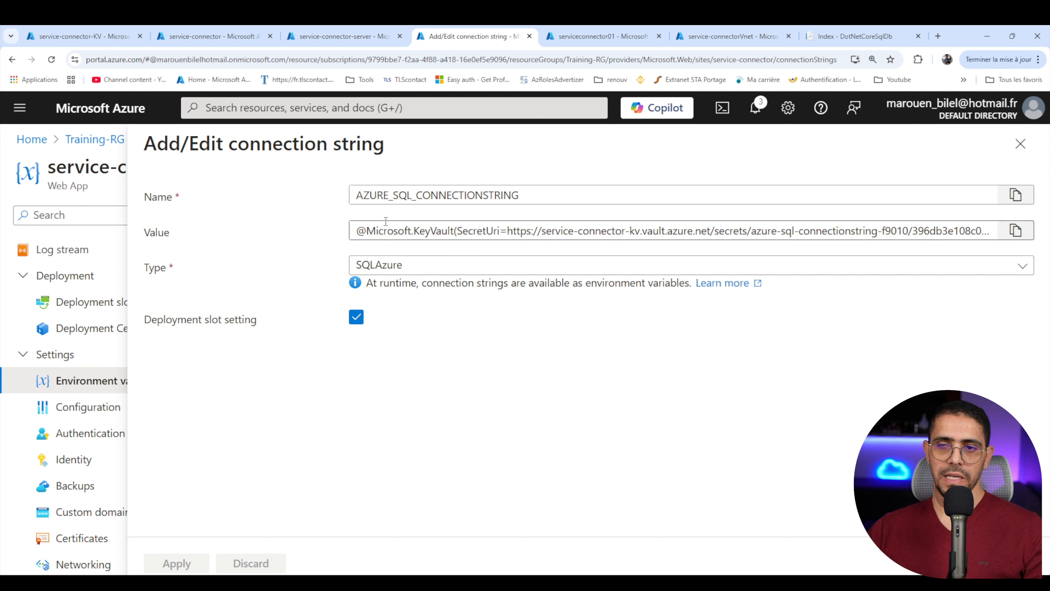
double_click(426, 231)
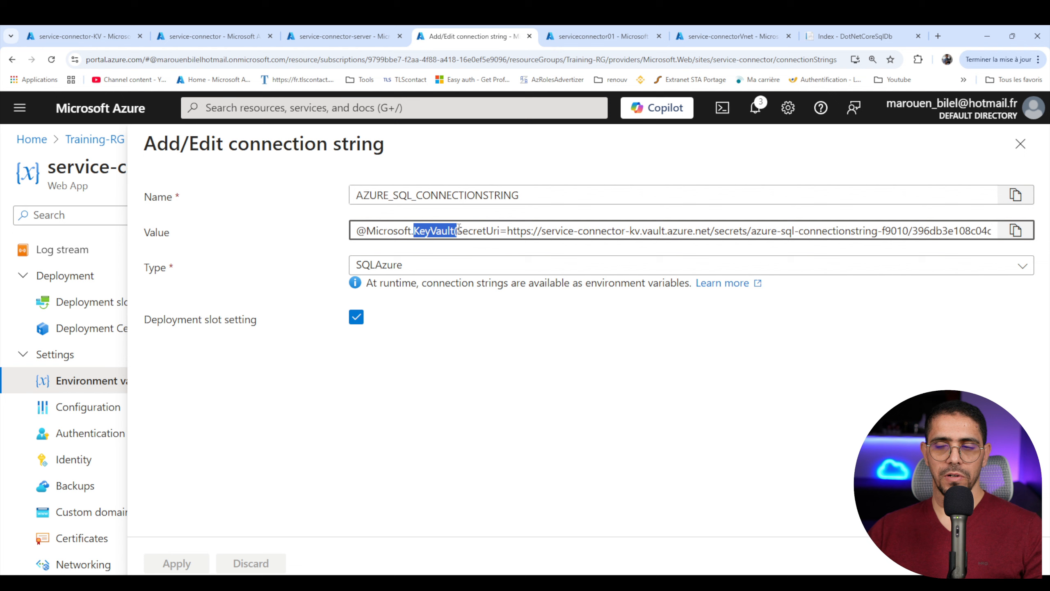
click(1020, 144)
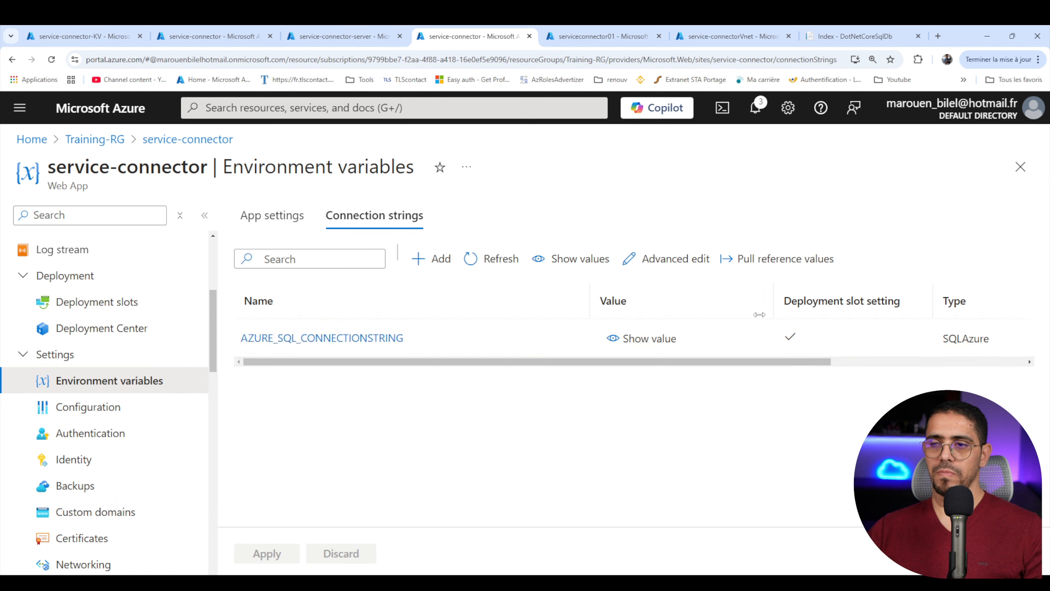
click(82, 36)
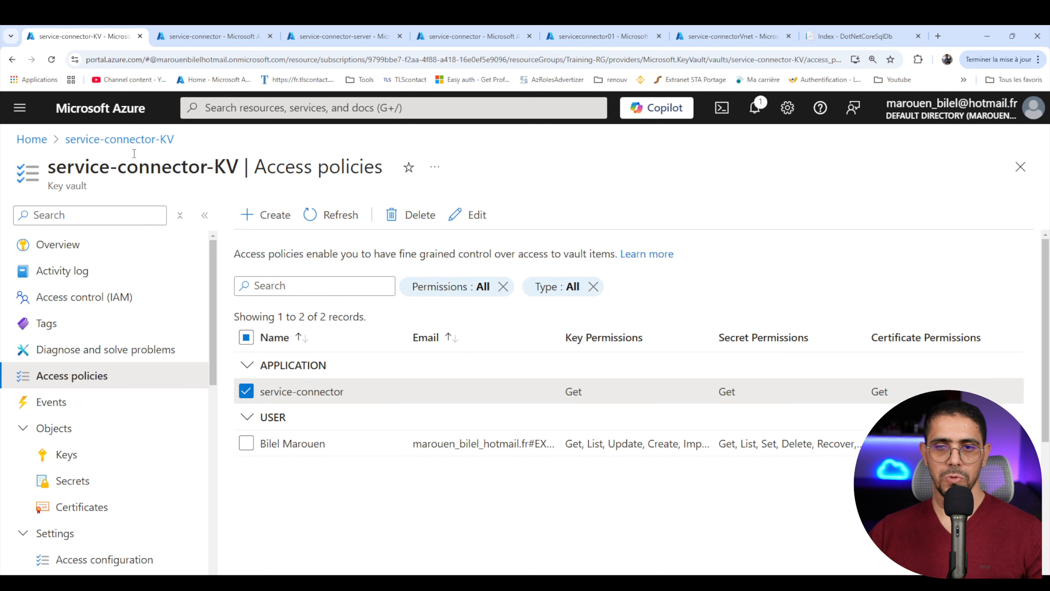
click(124, 139)
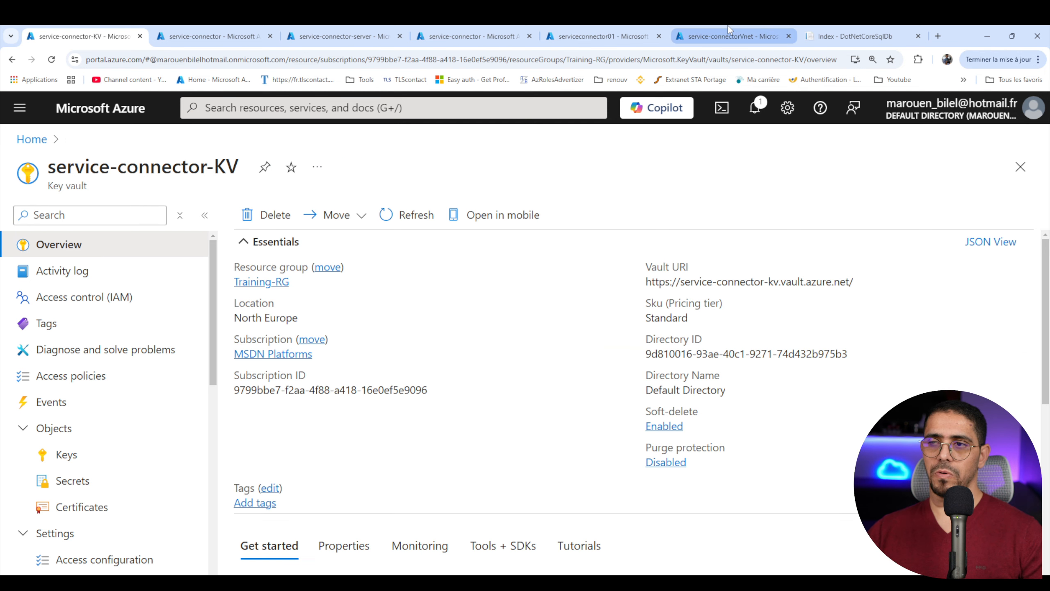
- Reload the DotNetCoreSqlDb web app, create a todo described as task 4 with created date 12/01/2025, and check the task list
click(889, 33)
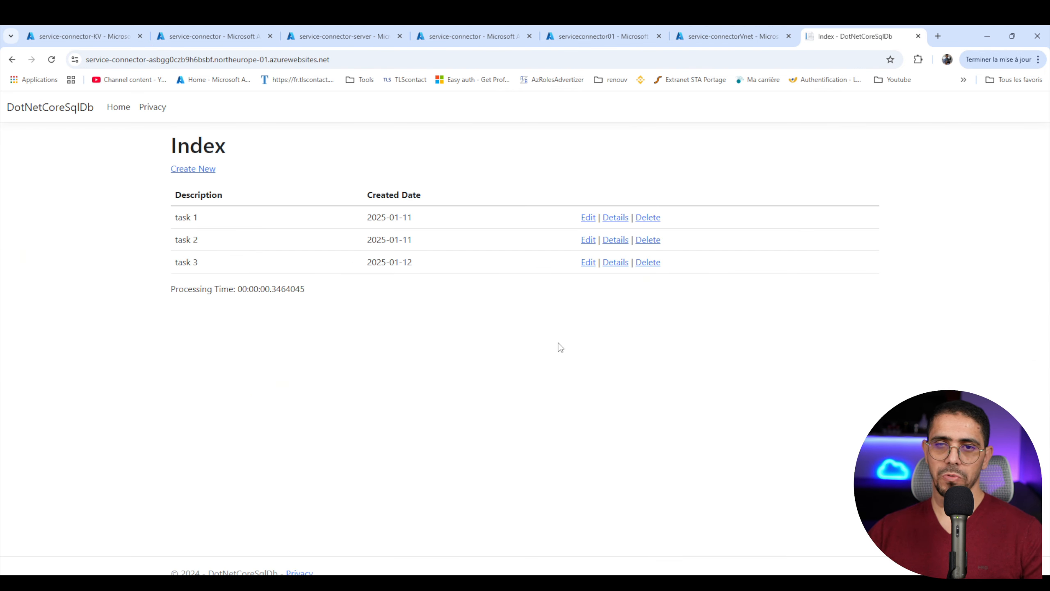
click(51, 60)
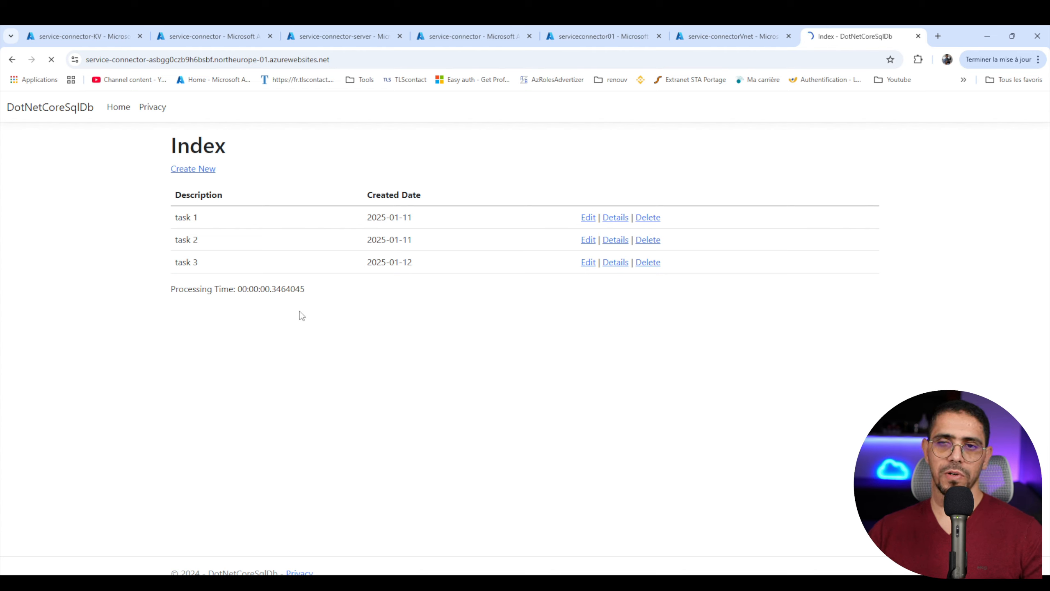
click(190, 170)
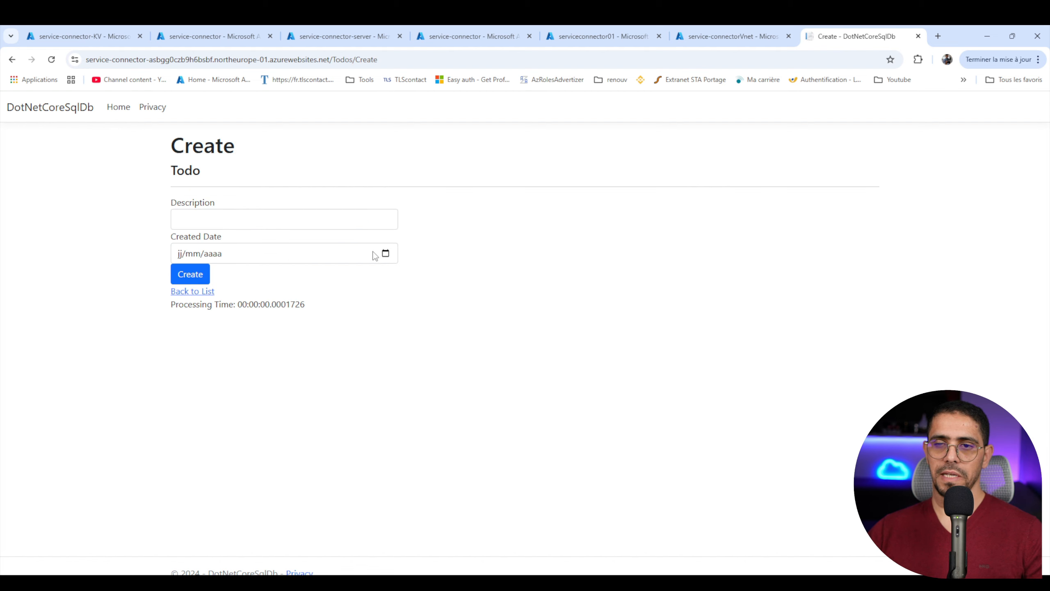
click(227, 214)
text(tas)
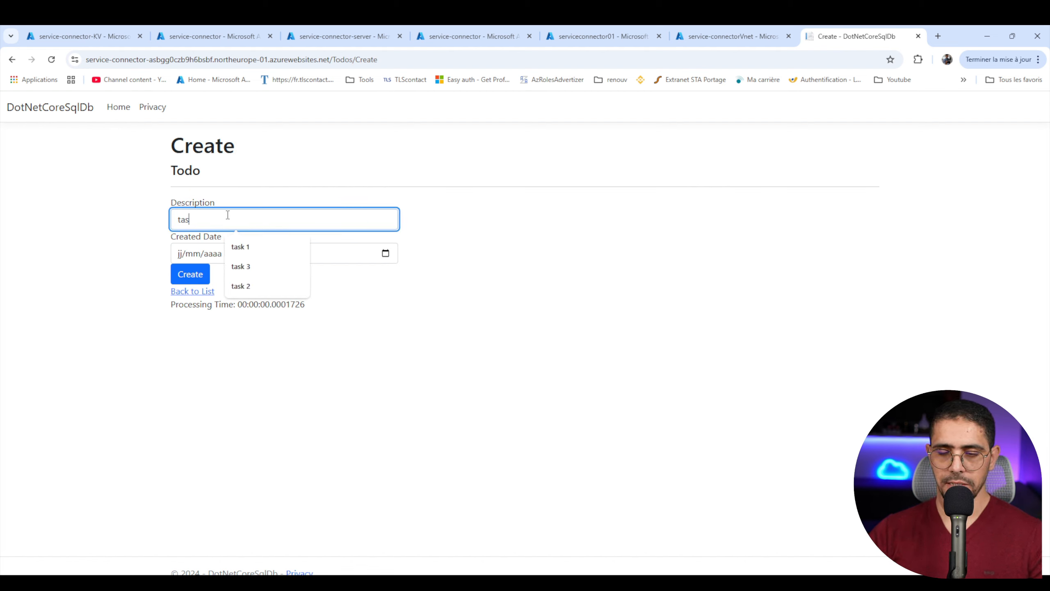
text(k 4)
key(Tab)
text(120)
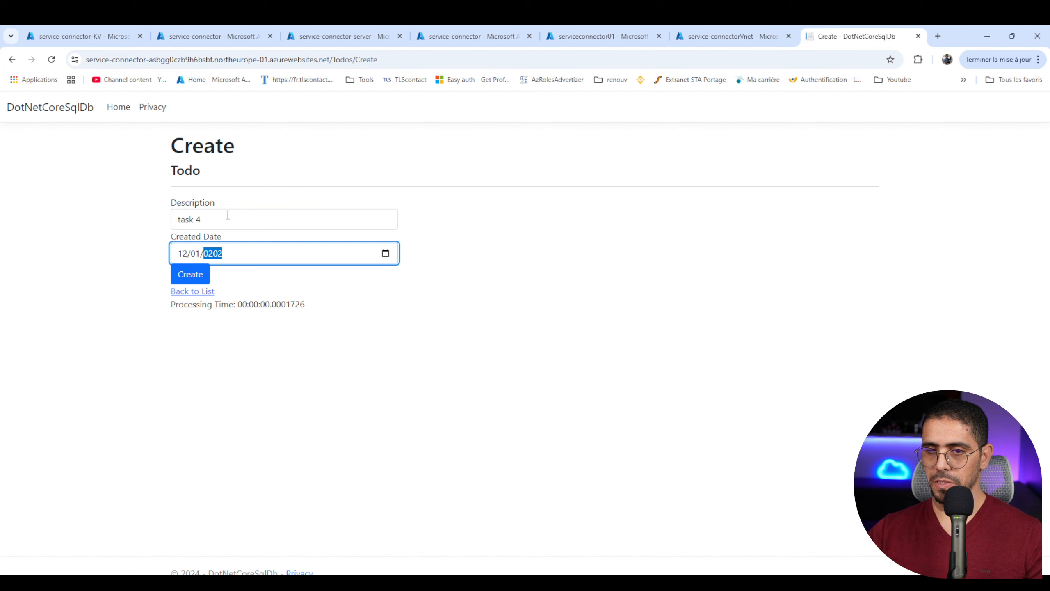
text(5)
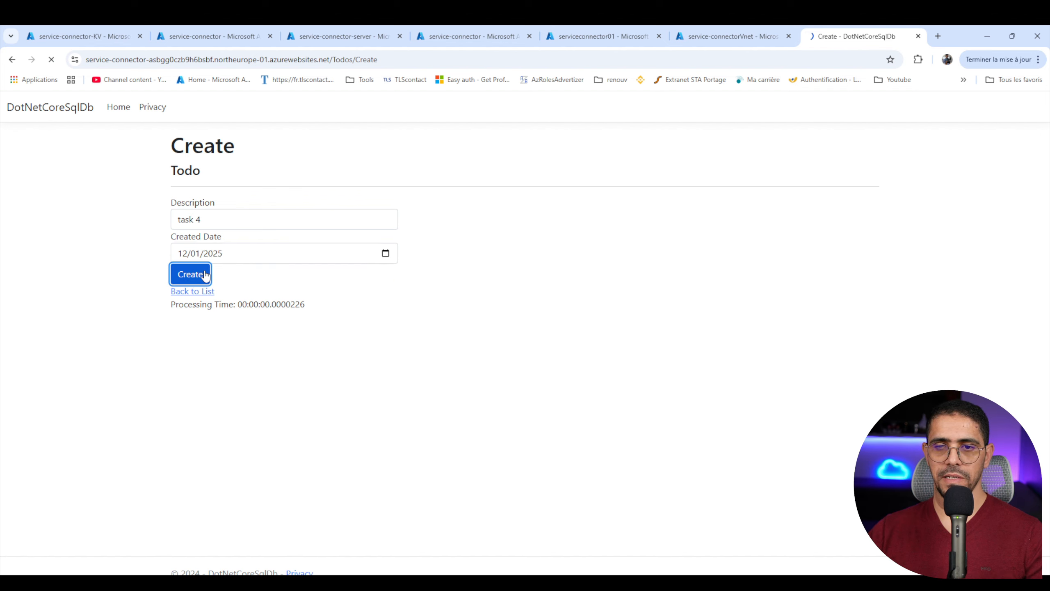
mouse_move(171, 311)
mouse_down()
mouse_move(234, 311)
mouse_move(167, 297)
mouse_up()
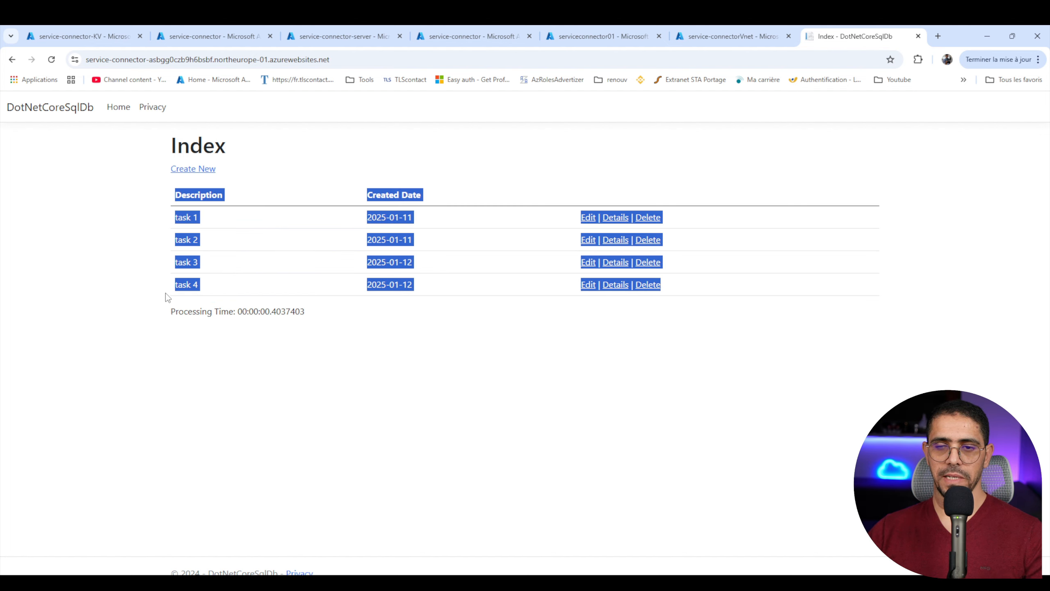
click(363, 316)
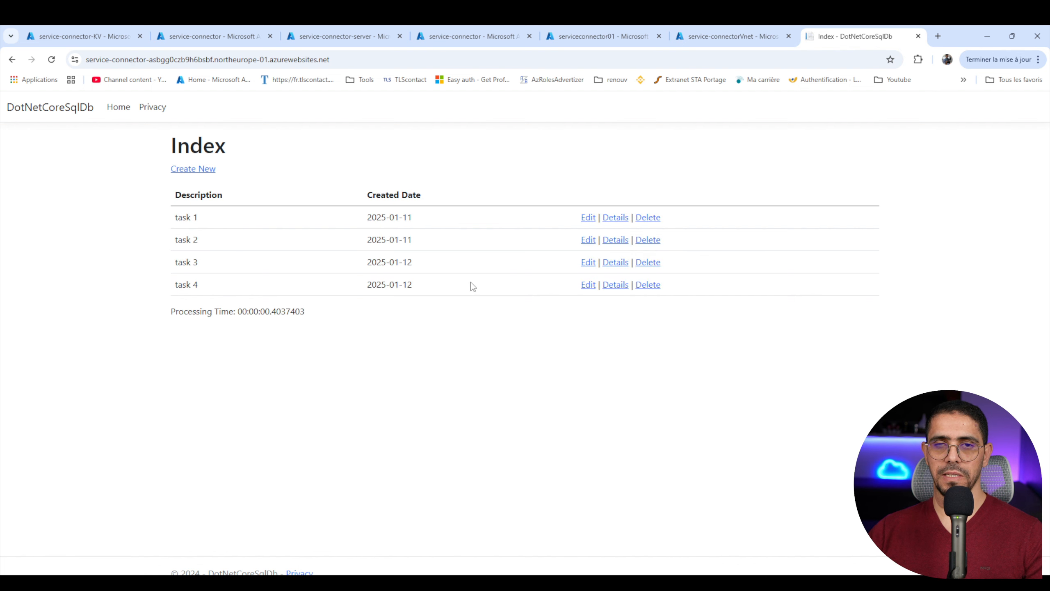